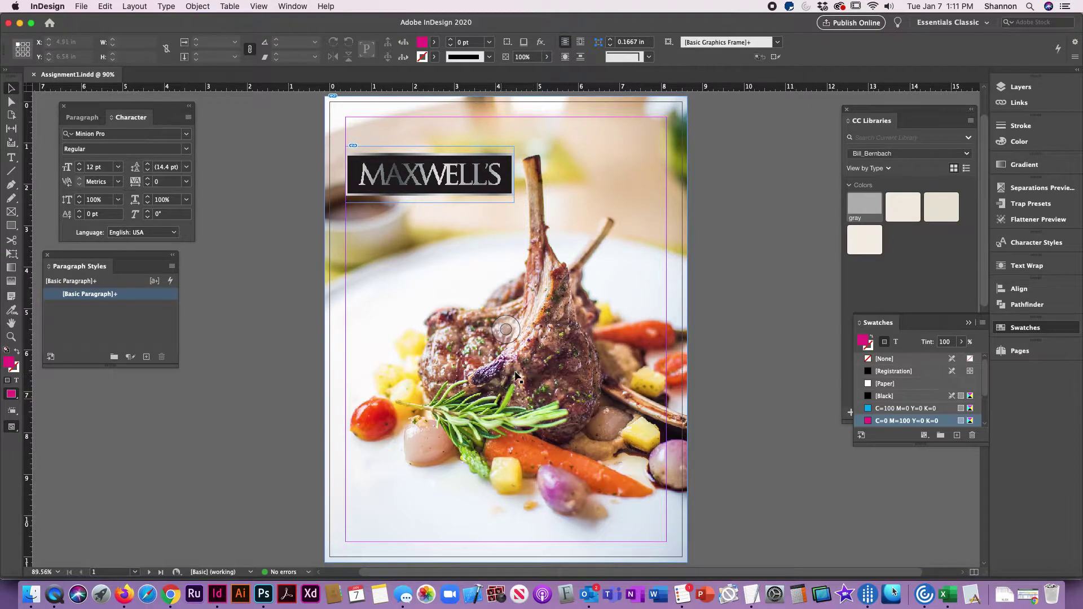
- Paste the food image and MAXWELL'S logo onto page 2, aligned at X/Y -0.125 in
{"action": "left_click_drag", "start_coordinate": [299, 117], "coordinate": [493, 251]}
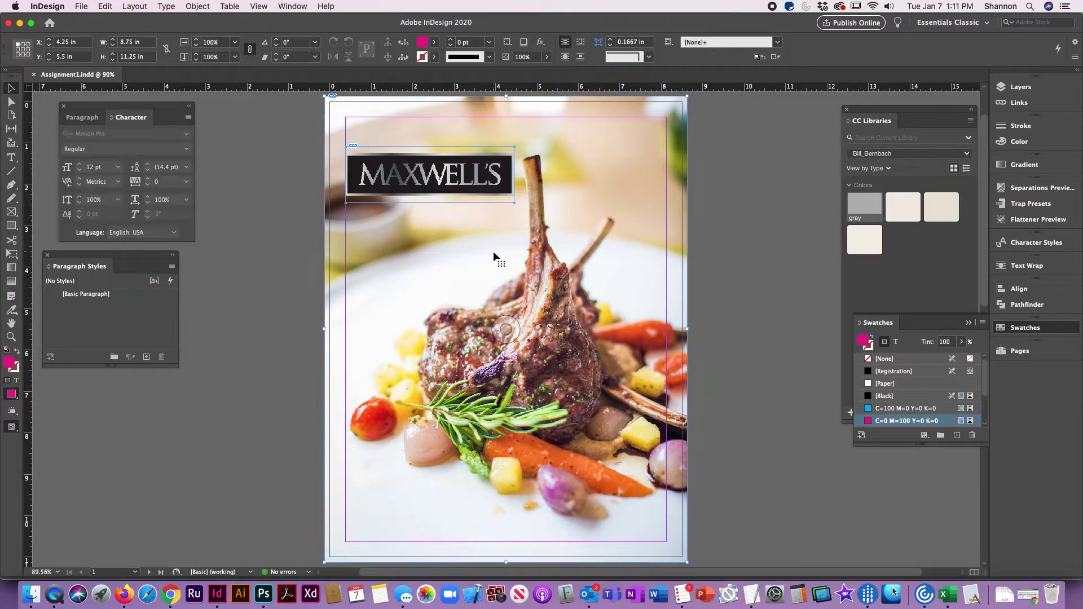
{"action": "left_click", "coordinate": [251, 302]}
{"action": "scroll", "coordinate": [263, 304], "scroll_direction": "down", "scroll_amount": 10}
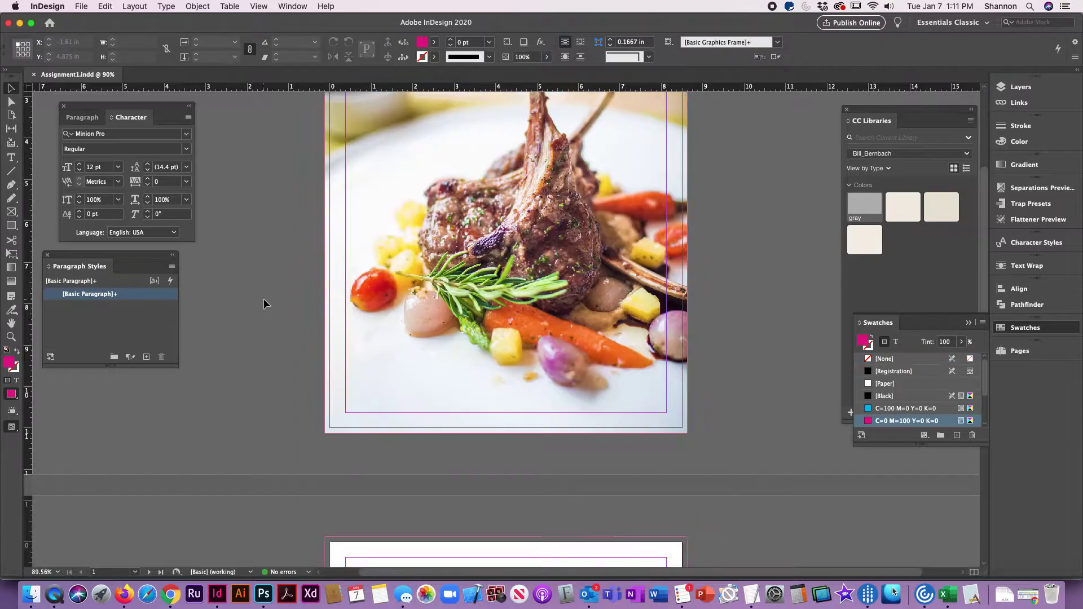
{"action": "scroll", "coordinate": [363, 323], "scroll_direction": "down", "scroll_amount": 5}
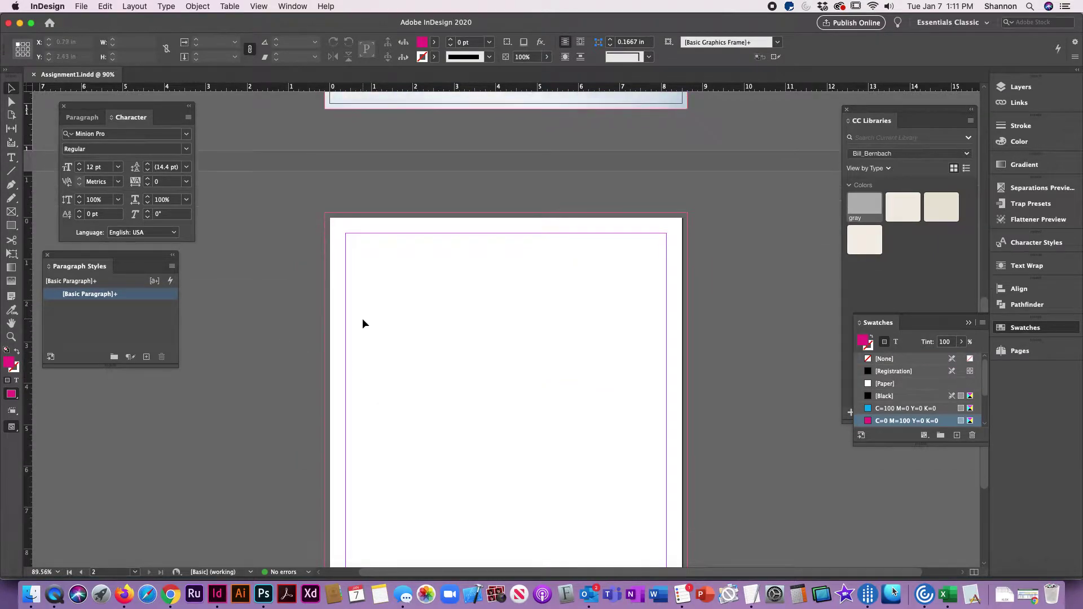
{"action": "key", "text": "super+v"}
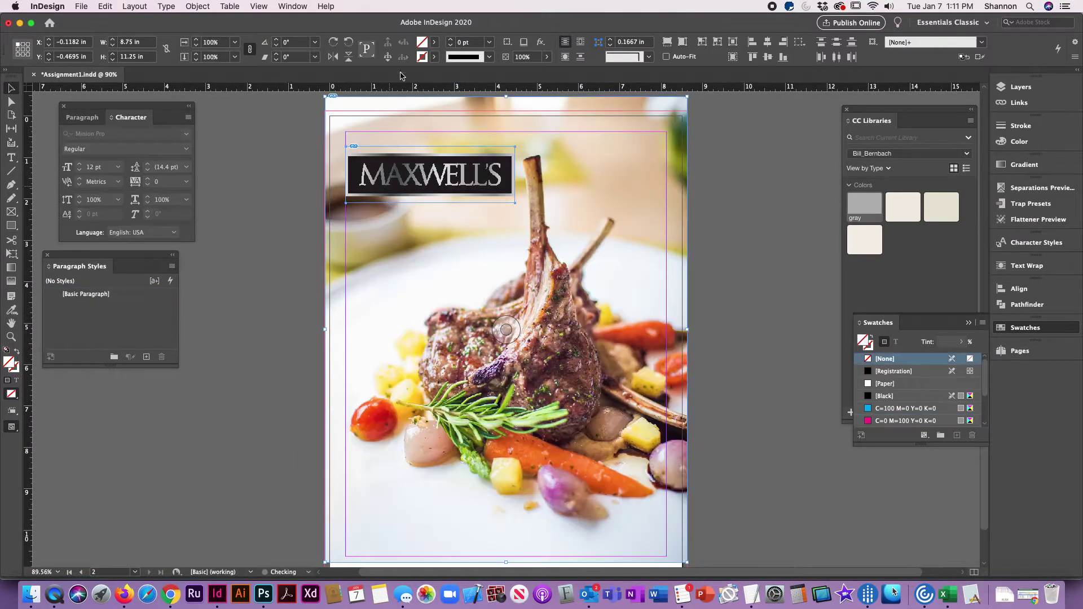
{"action": "left_click_drag", "start_coordinate": [341, 105], "coordinate": [338, 119]}
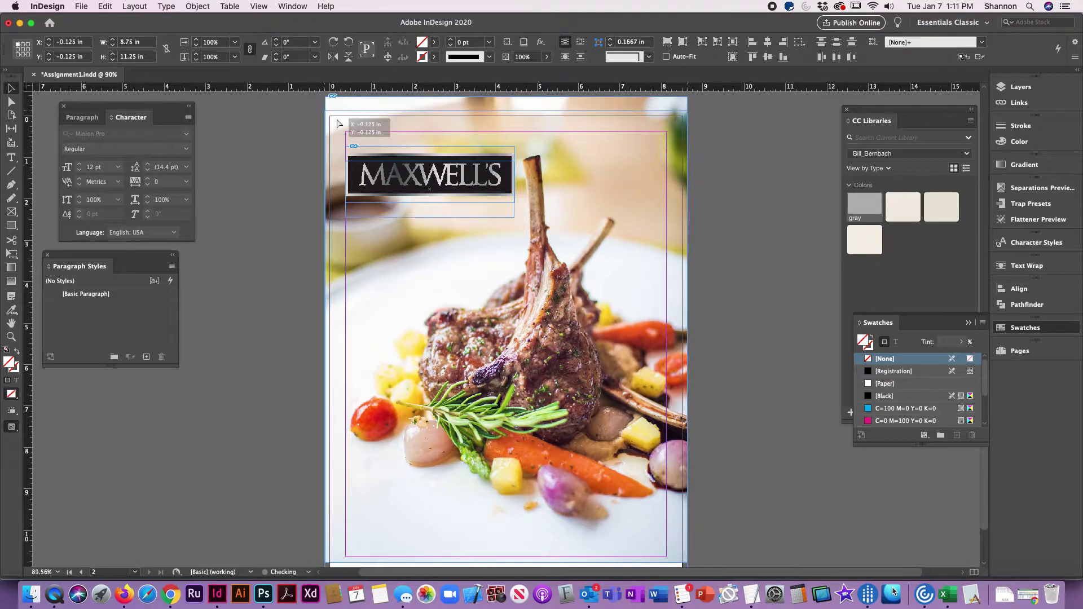
{"action": "left_click", "coordinate": [254, 285]}
{"action": "scroll", "coordinate": [225, 417], "scroll_direction": "up", "scroll_amount": 10}
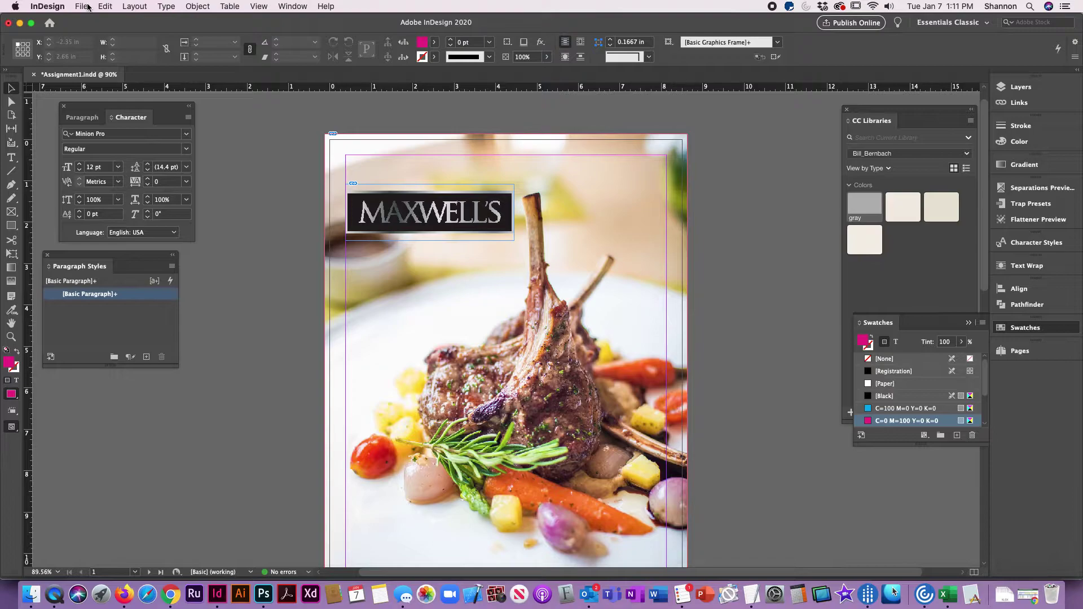
- Open the Adobe PDF Presets Define dialog from the File menu
{"action": "left_click", "coordinate": [83, 7]}
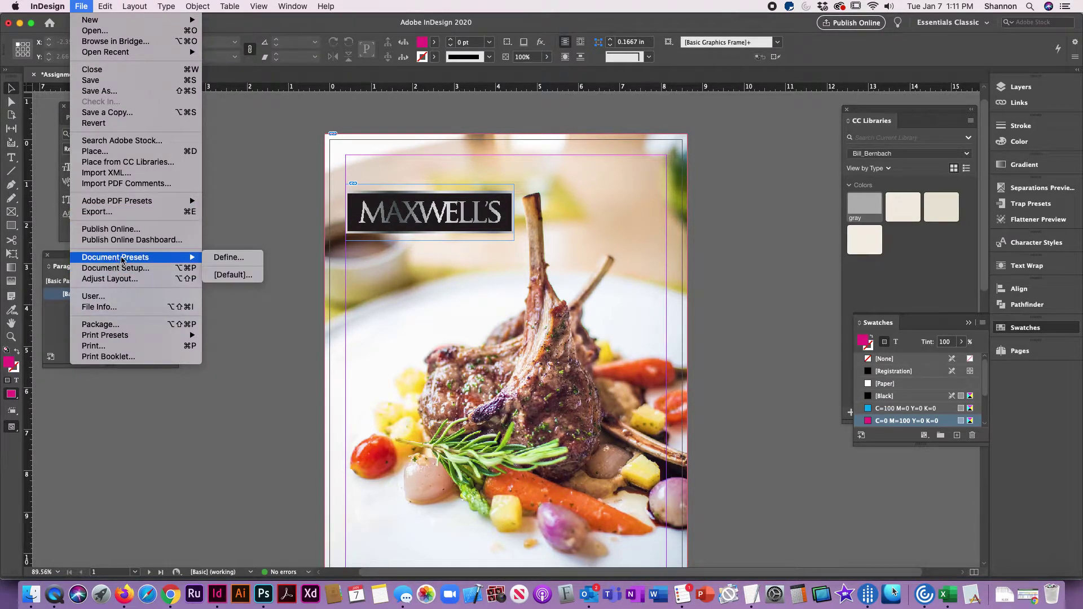
{"action": "mouse_move", "coordinate": [127, 203]}
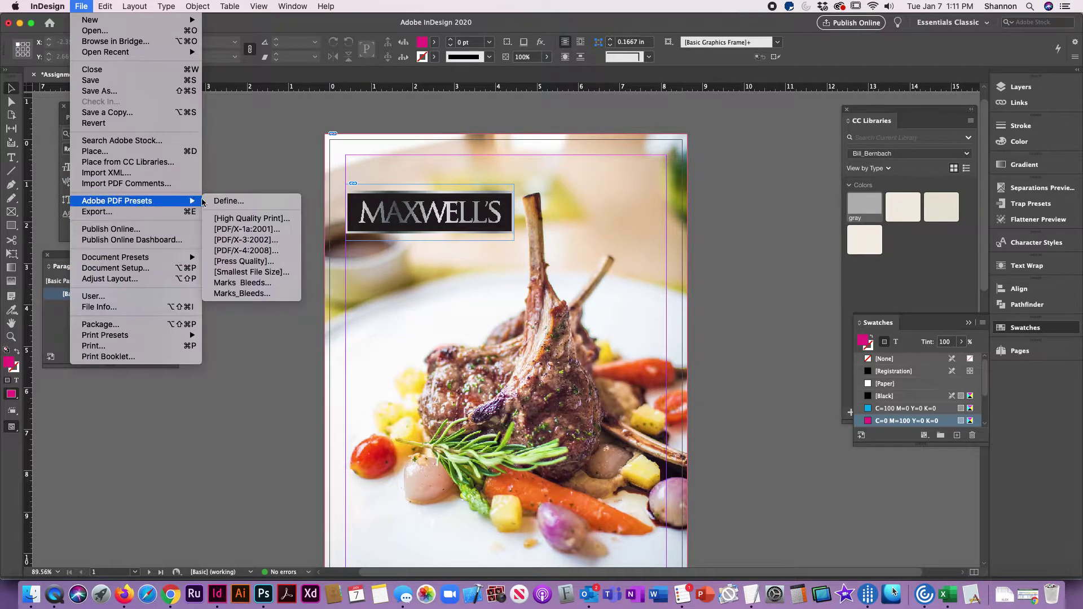
{"action": "left_click", "coordinate": [221, 204]}
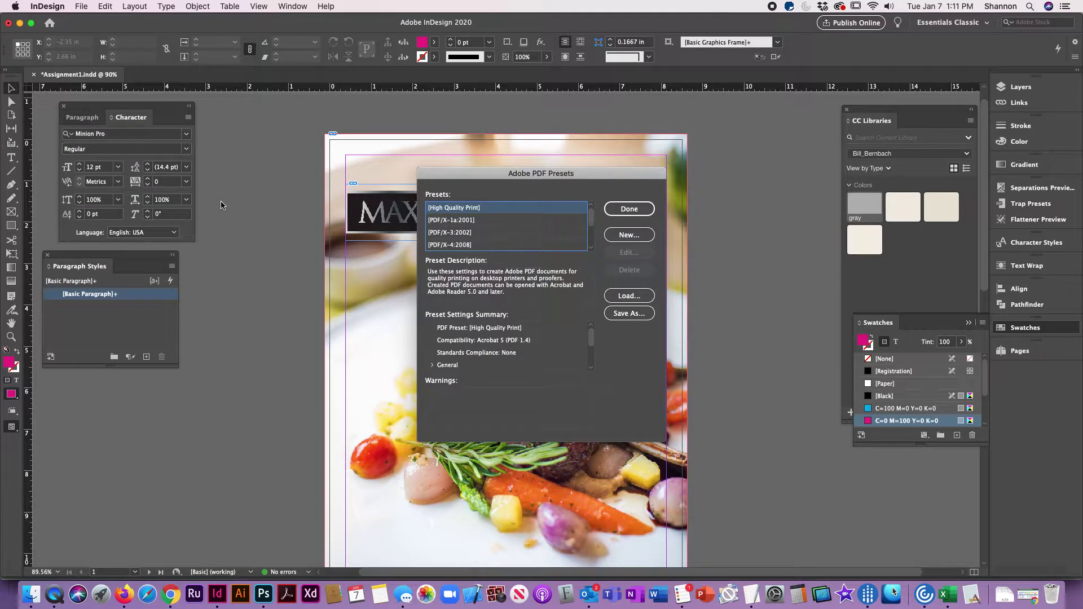
- Save a new PDF preset 'Crops and Bleed Marks' with All Printer's Marks and Use Document Bleed Settings
{"action": "left_click", "coordinate": [629, 235]}
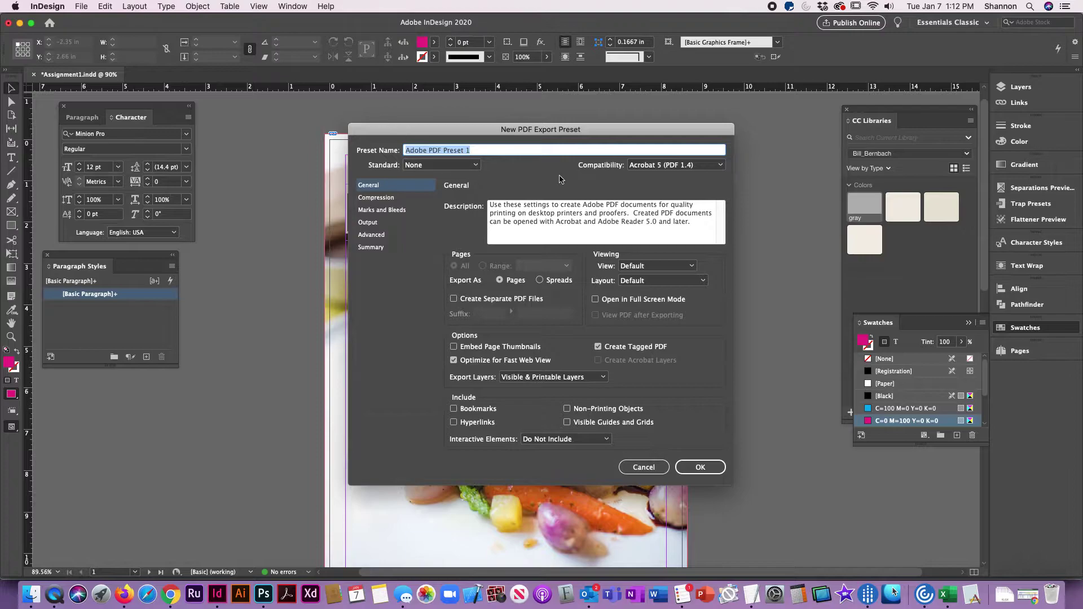
{"action": "type", "text": "Crops and Bleed Marks"}
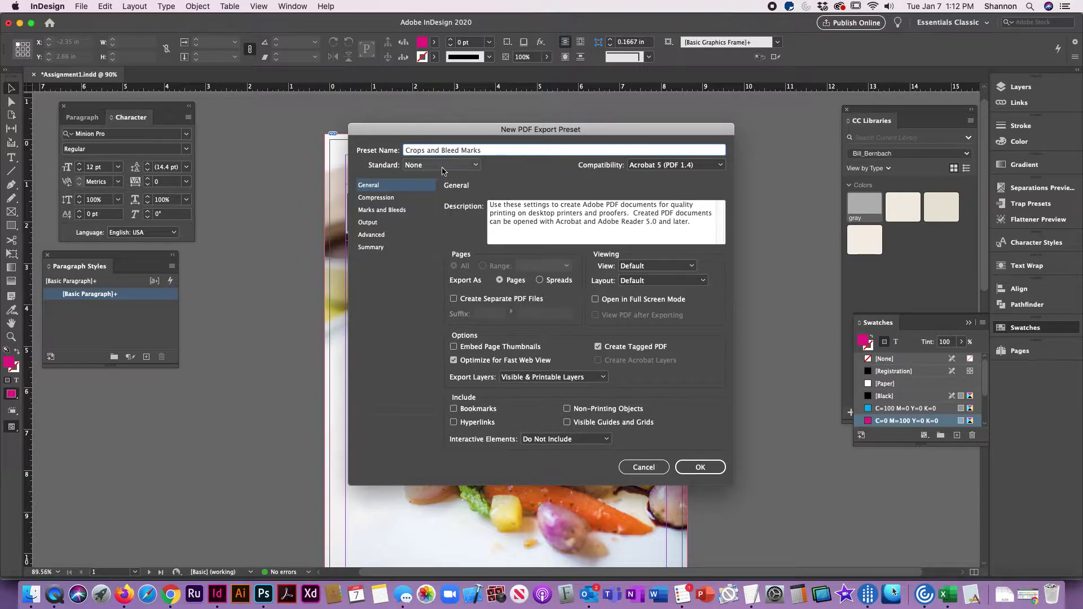
{"action": "left_click", "coordinate": [388, 203]}
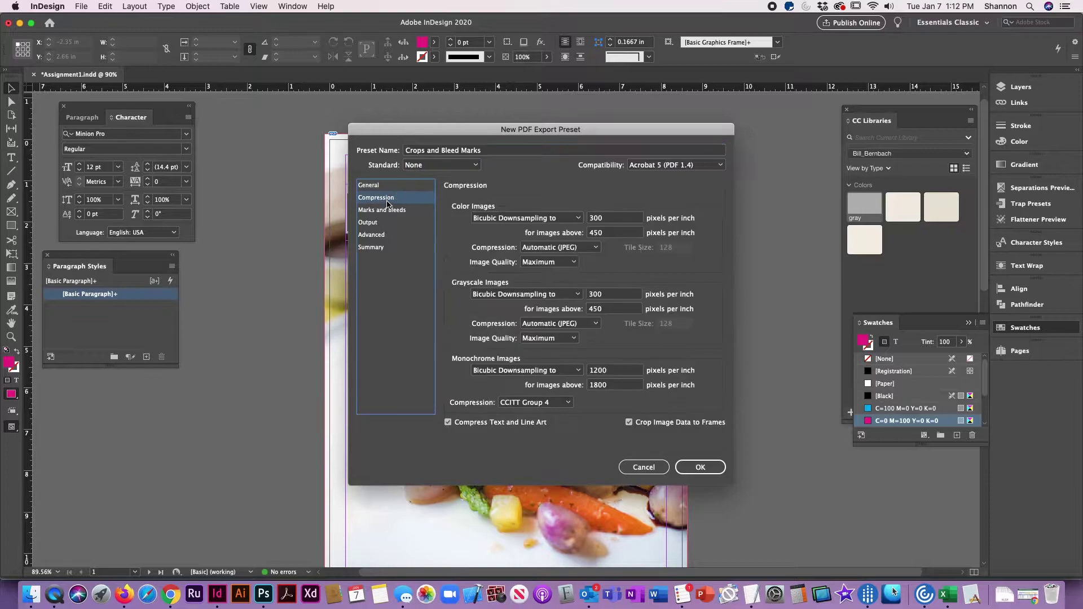
{"action": "left_click", "coordinate": [404, 214]}
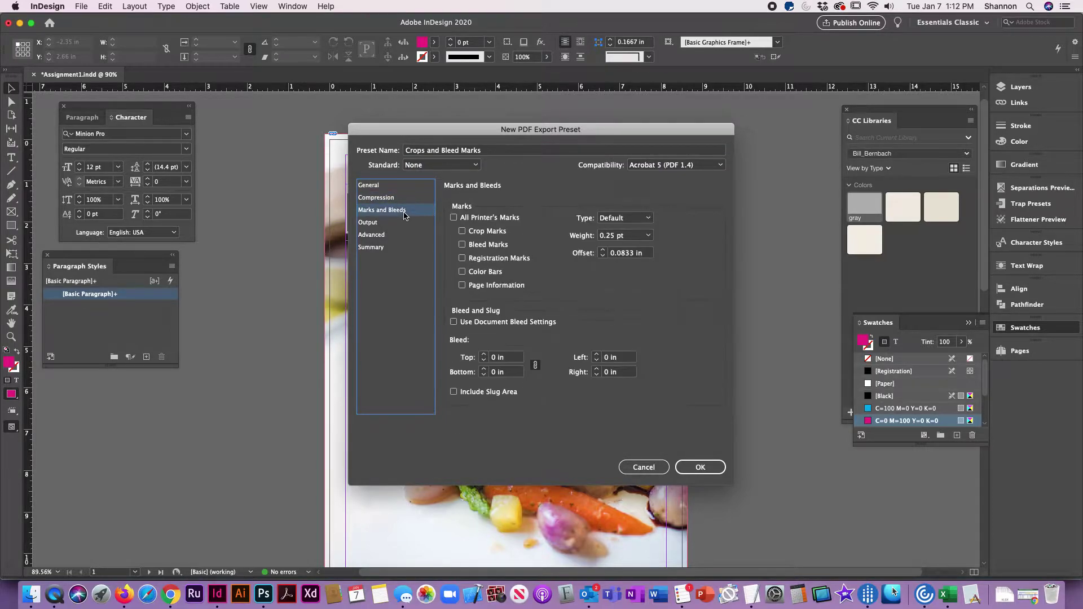
{"action": "left_click", "coordinate": [454, 219]}
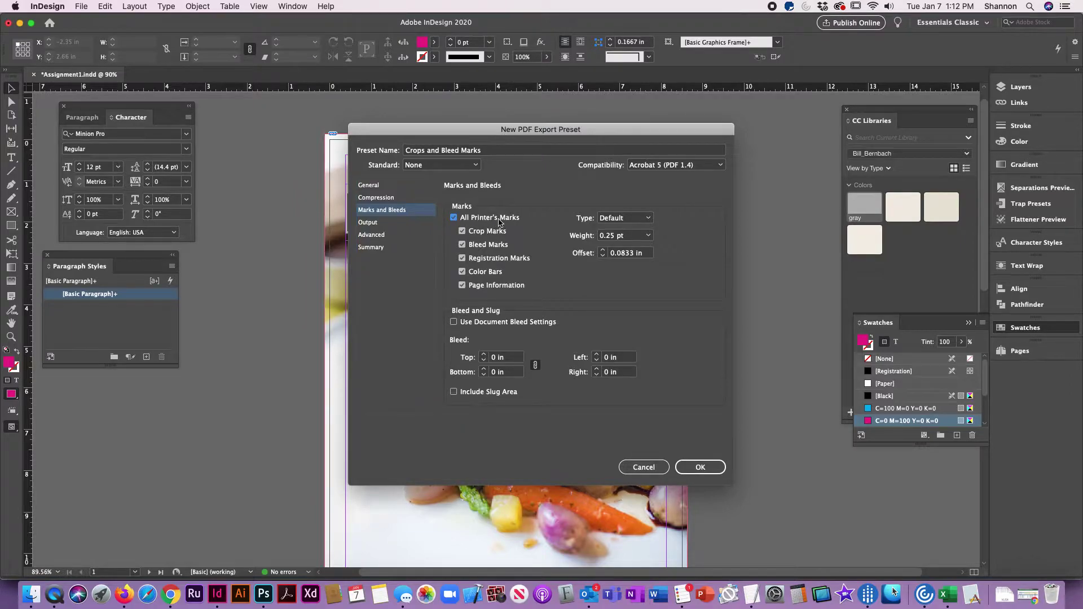
{"action": "left_click", "coordinate": [454, 322]}
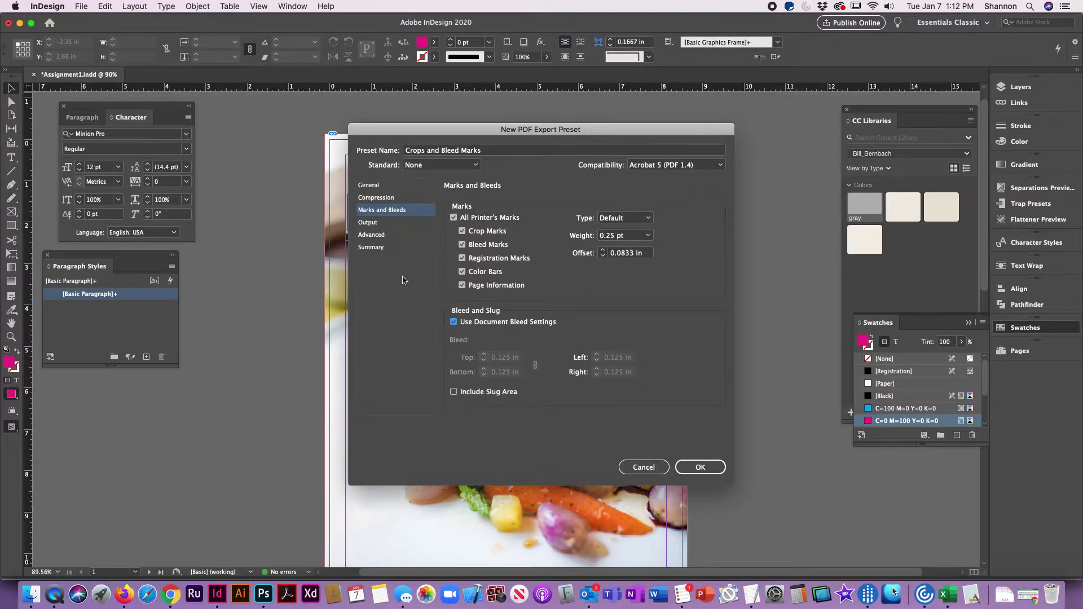
{"action": "left_click", "coordinate": [715, 470]}
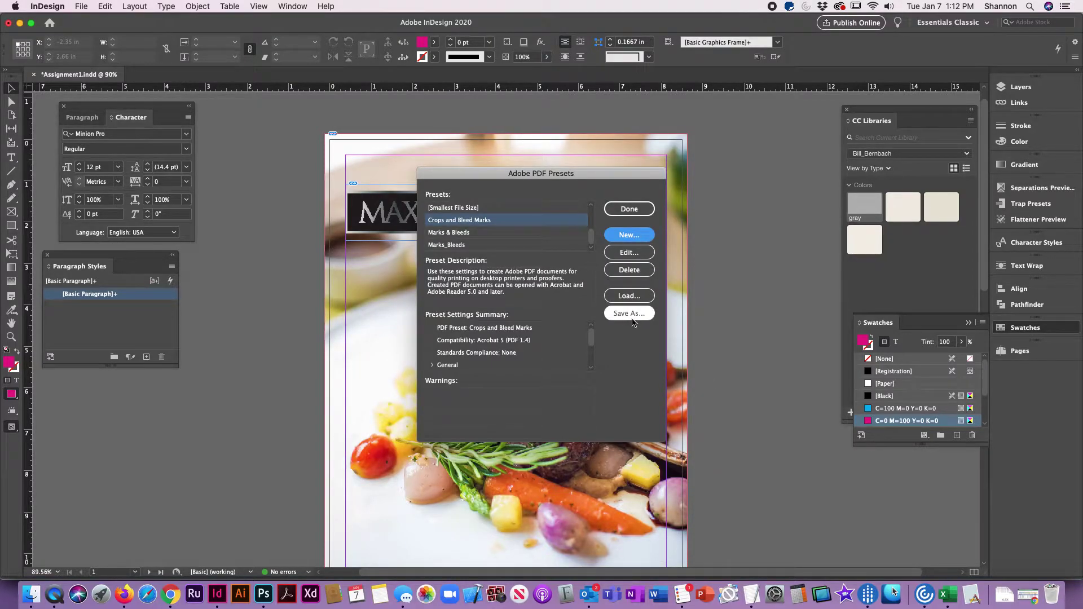
{"action": "left_click", "coordinate": [636, 211]}
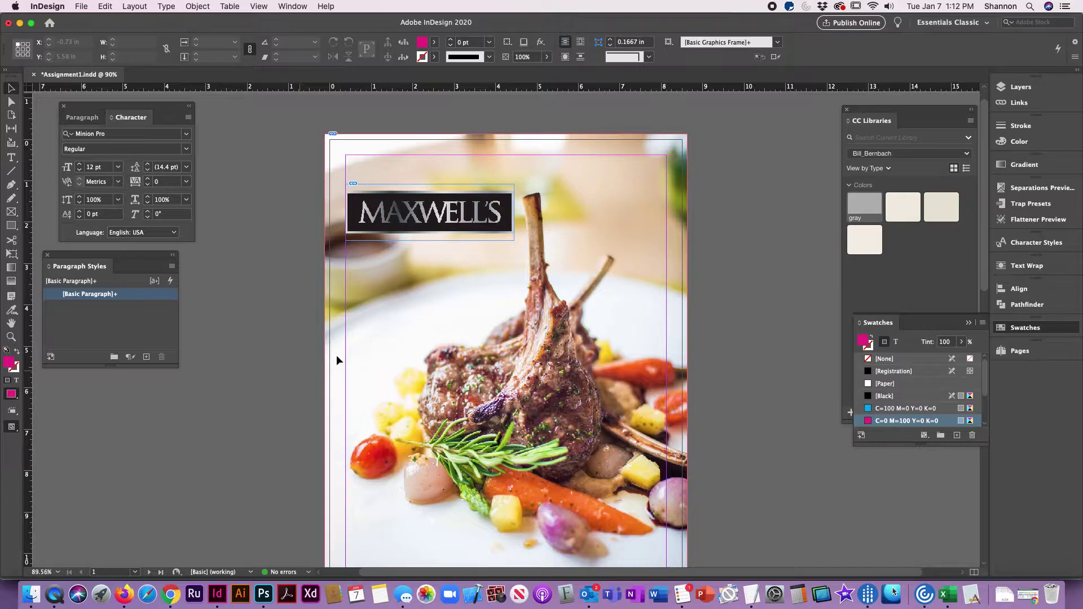
{"action": "left_click", "coordinate": [83, 7]}
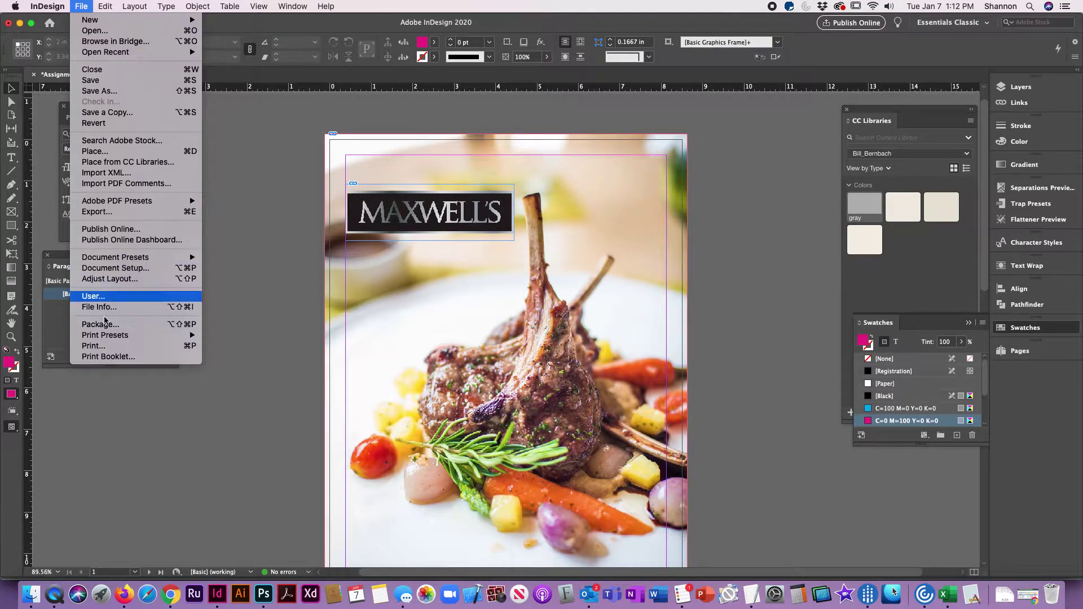
{"action": "left_click", "coordinate": [118, 326]}
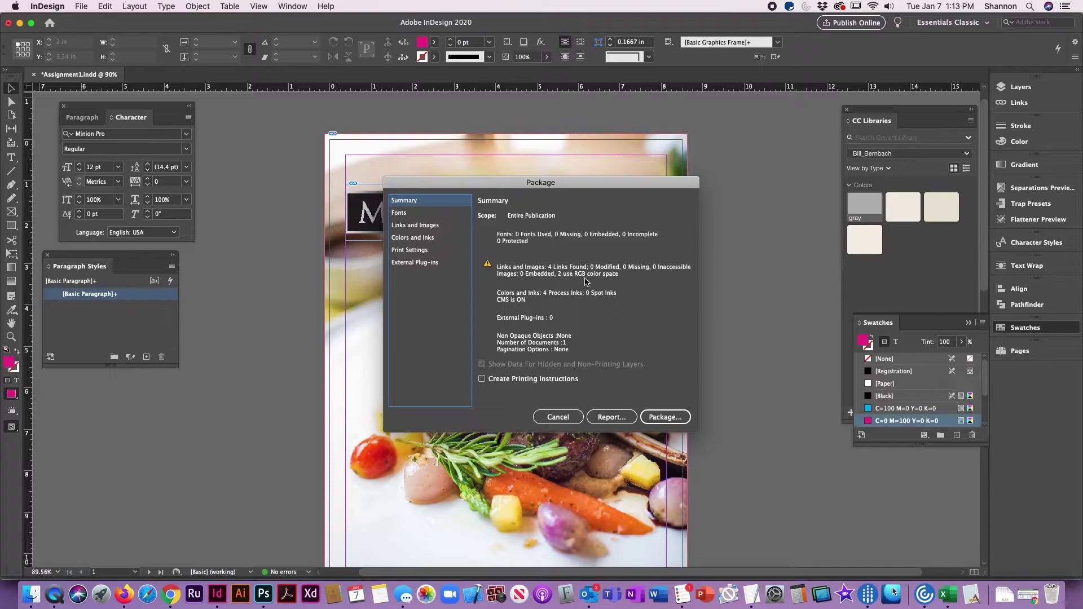
{"action": "left_click", "coordinate": [406, 215]}
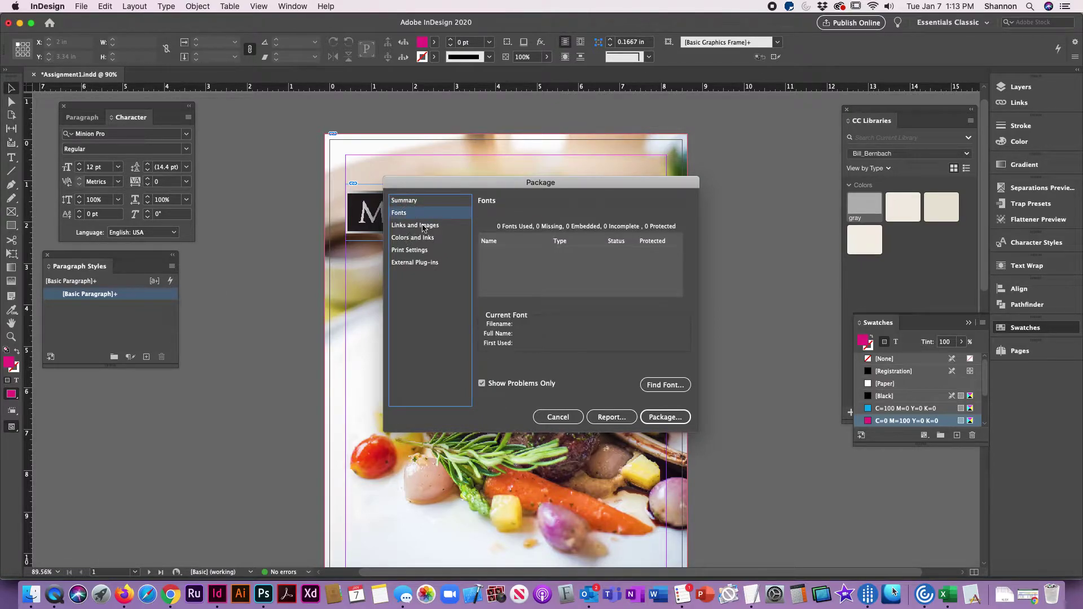
{"action": "left_click", "coordinate": [423, 227]}
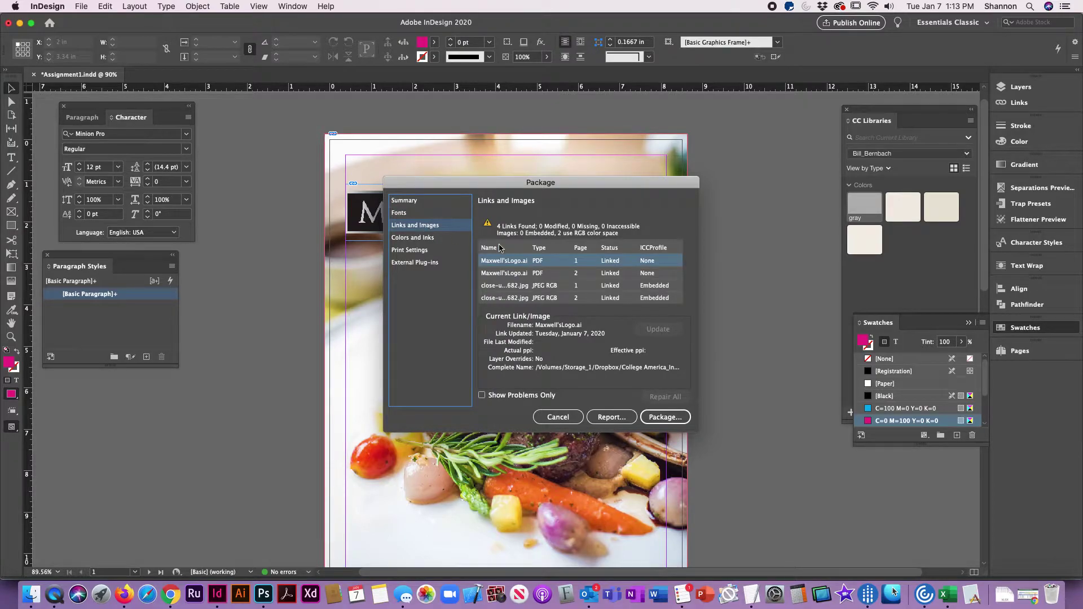
{"action": "left_click", "coordinate": [534, 289]}
{"action": "left_click", "coordinate": [535, 299]}
{"action": "left_click", "coordinate": [524, 287]}
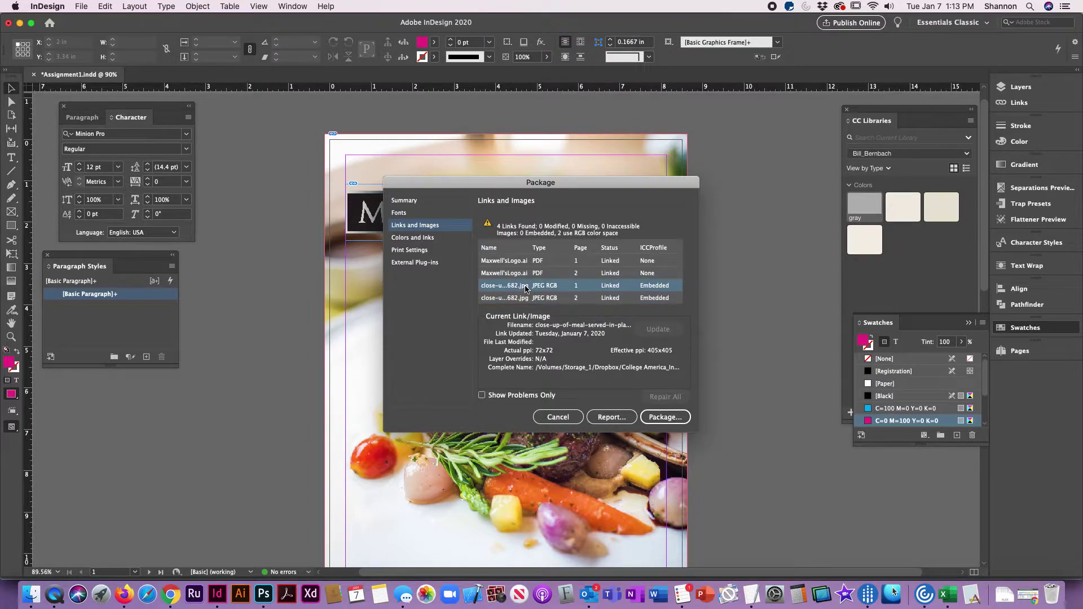
{"action": "left_click", "coordinate": [563, 420]}
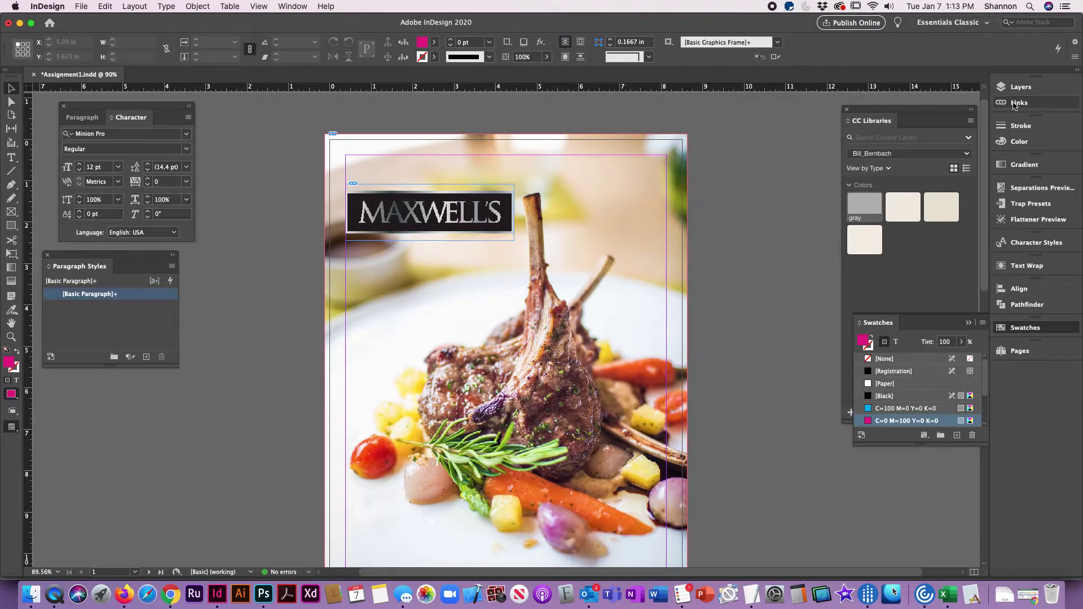
- Inspect Link Info for both close-up JPEG placements on pages 1 and 2: RGB, 405 effective PPI
{"action": "left_click", "coordinate": [1015, 104]}
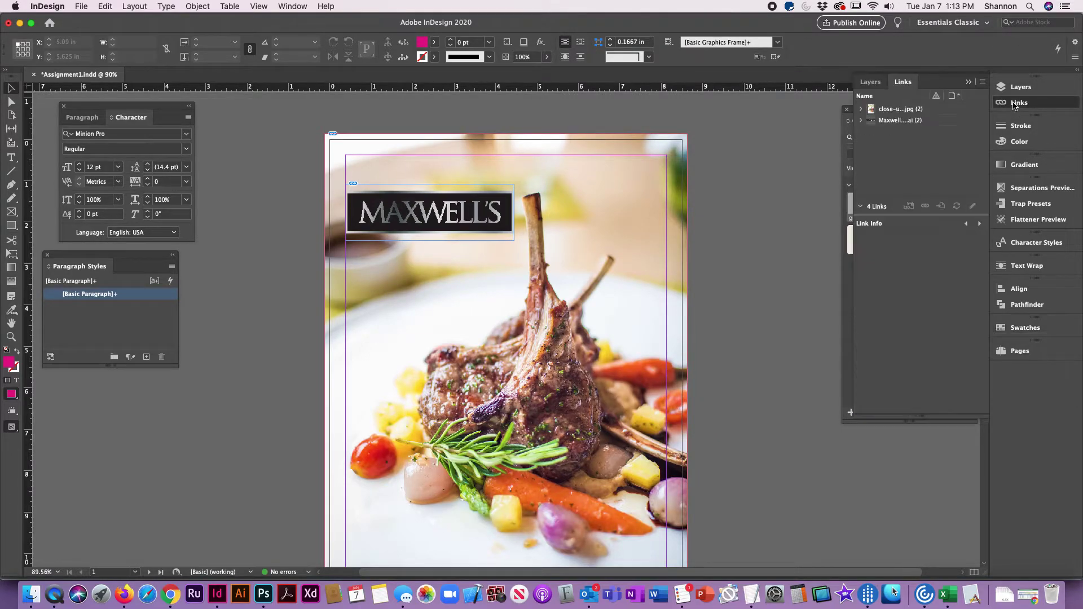
{"action": "left_click", "coordinate": [887, 110]}
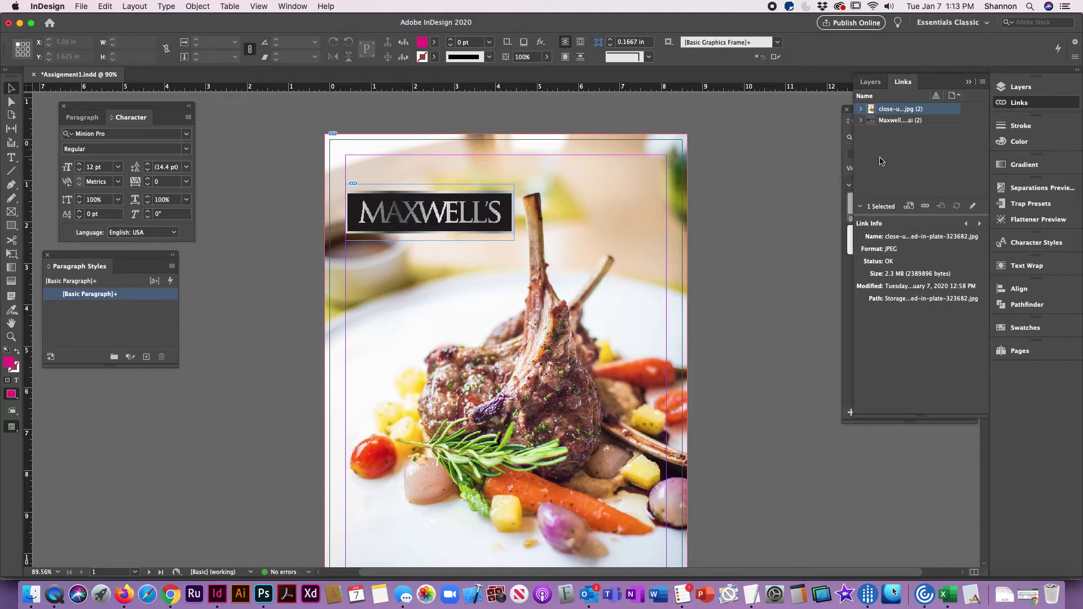
{"action": "left_click", "coordinate": [860, 109]}
{"action": "left_click", "coordinate": [880, 121]}
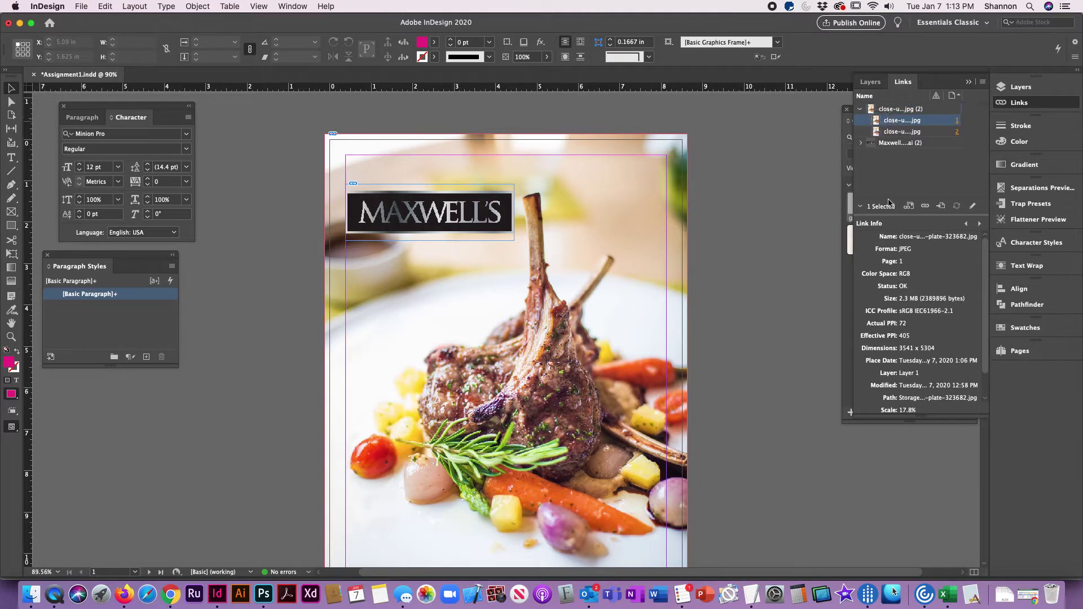
{"action": "left_click", "coordinate": [909, 131]}
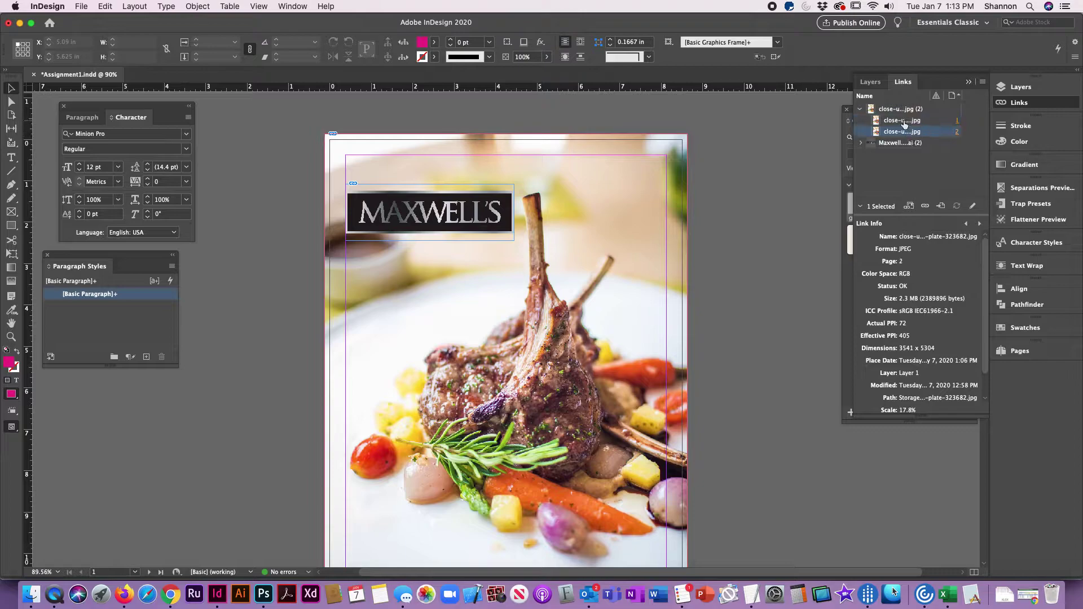
{"action": "left_click", "coordinate": [903, 121]}
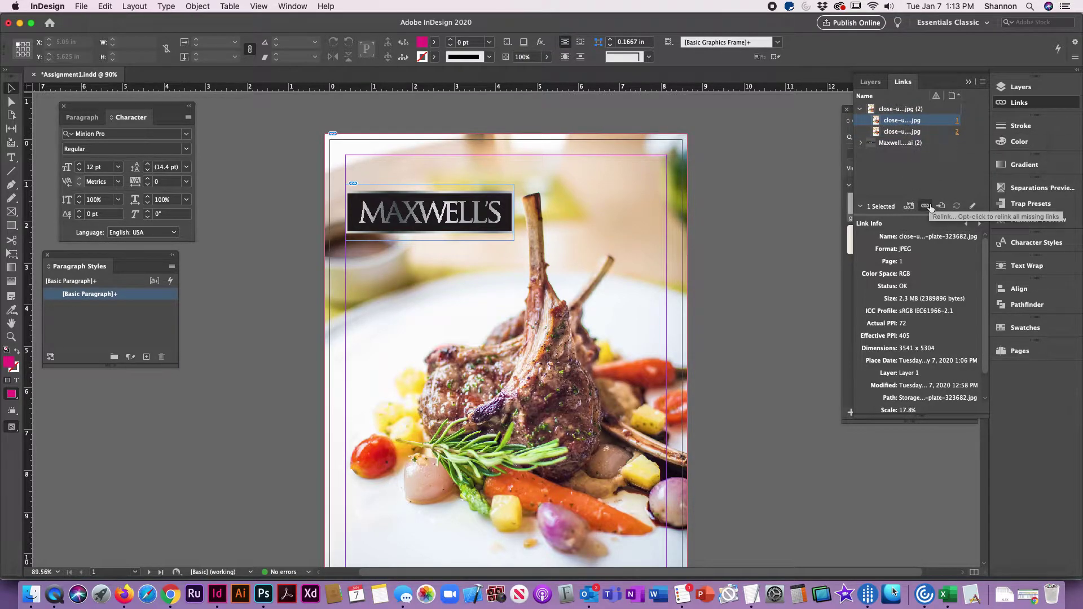
- Open the meal photo in Photoshop and convert it to CMYK Color
{"action": "left_click", "coordinate": [972, 208]}
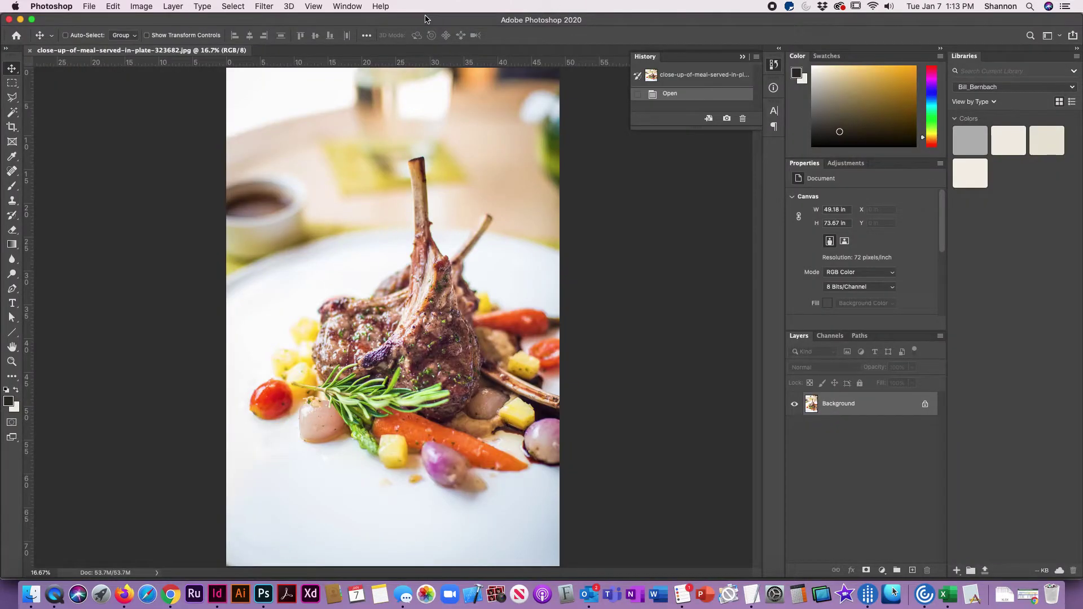
{"action": "left_click", "coordinate": [141, 6]}
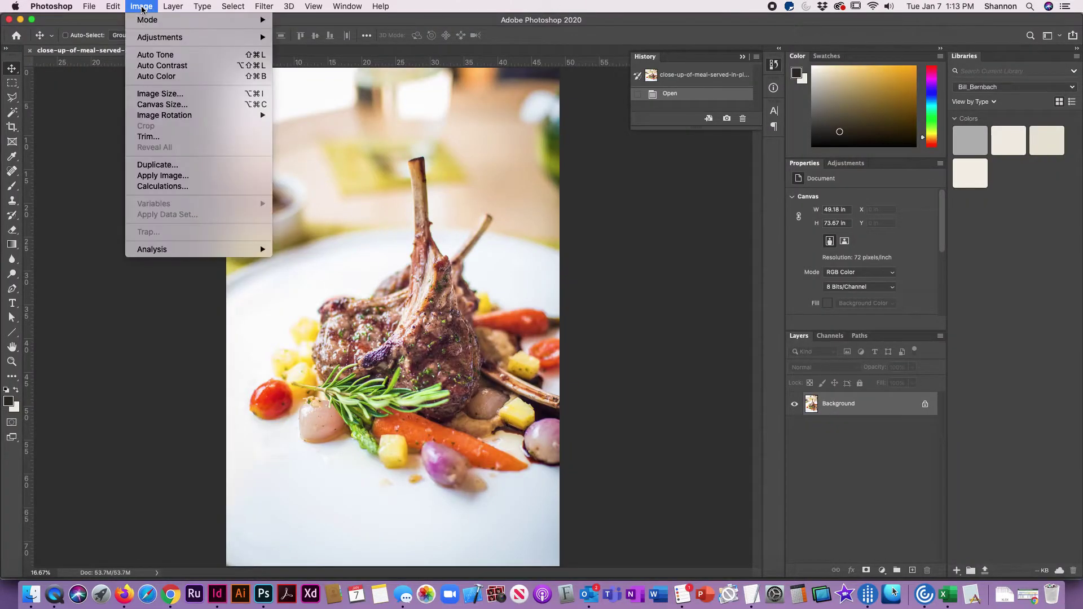
{"action": "mouse_move", "coordinate": [149, 21]}
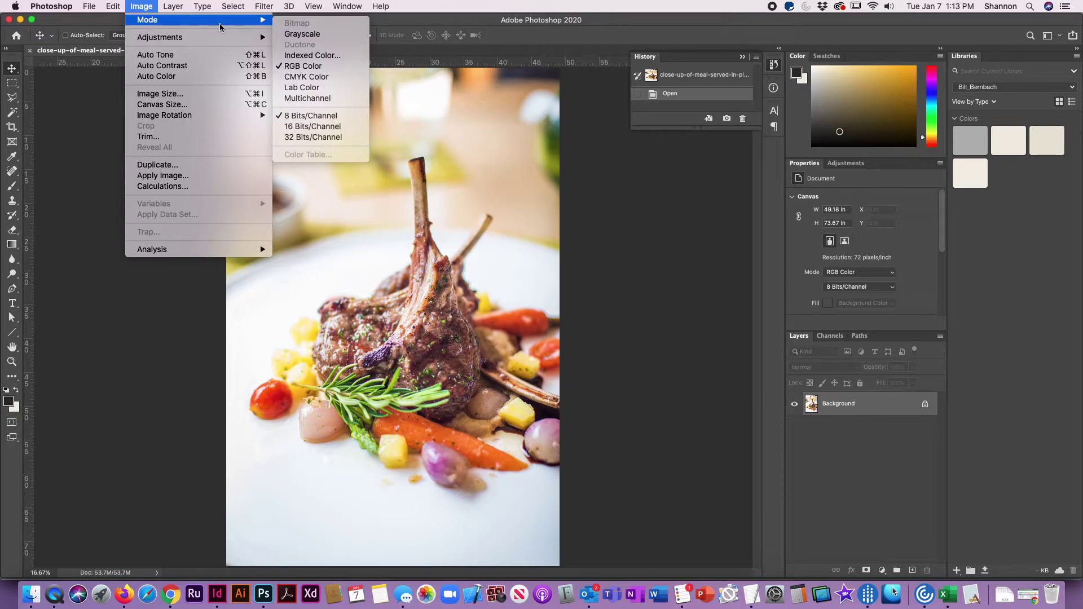
{"action": "left_click", "coordinate": [311, 76]}
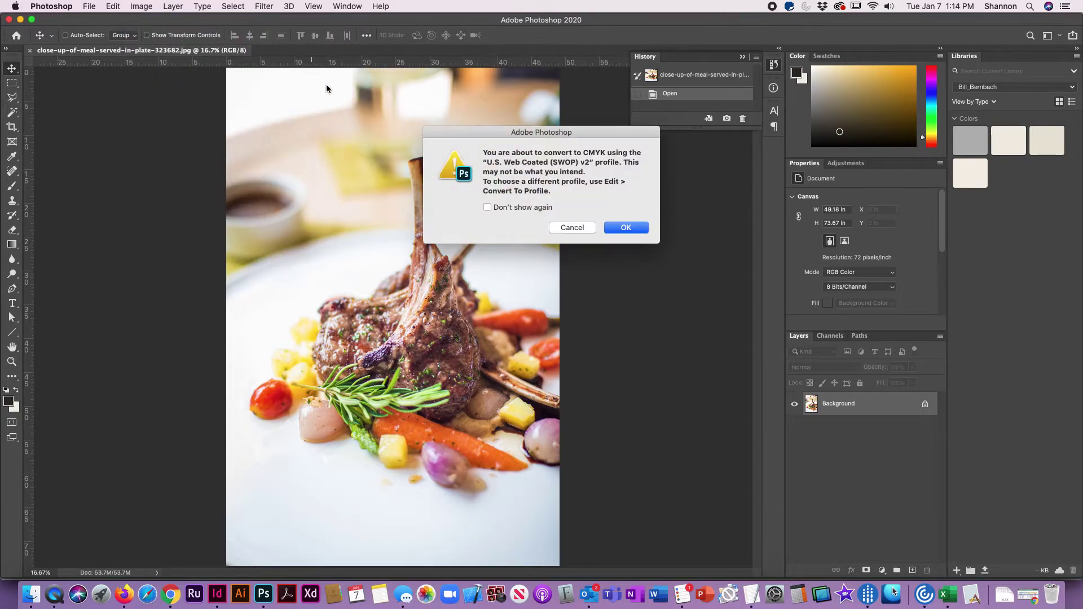
{"action": "left_click", "coordinate": [628, 228]}
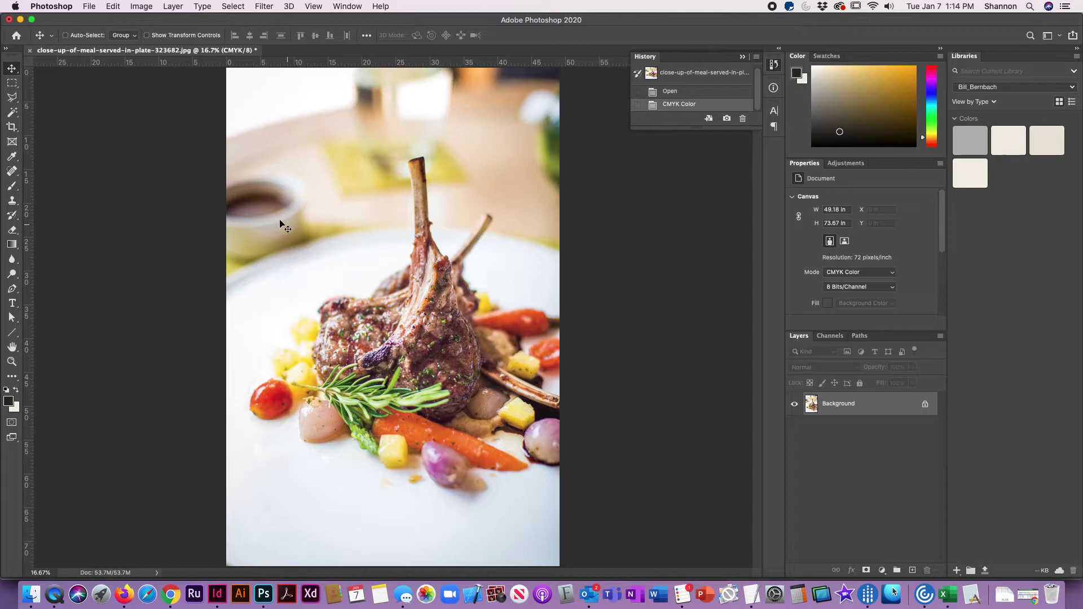
- Save the CMYK photo over the original JPEG at maximum quality
{"action": "key", "text": "super"}
{"action": "key", "text": "super+s"}
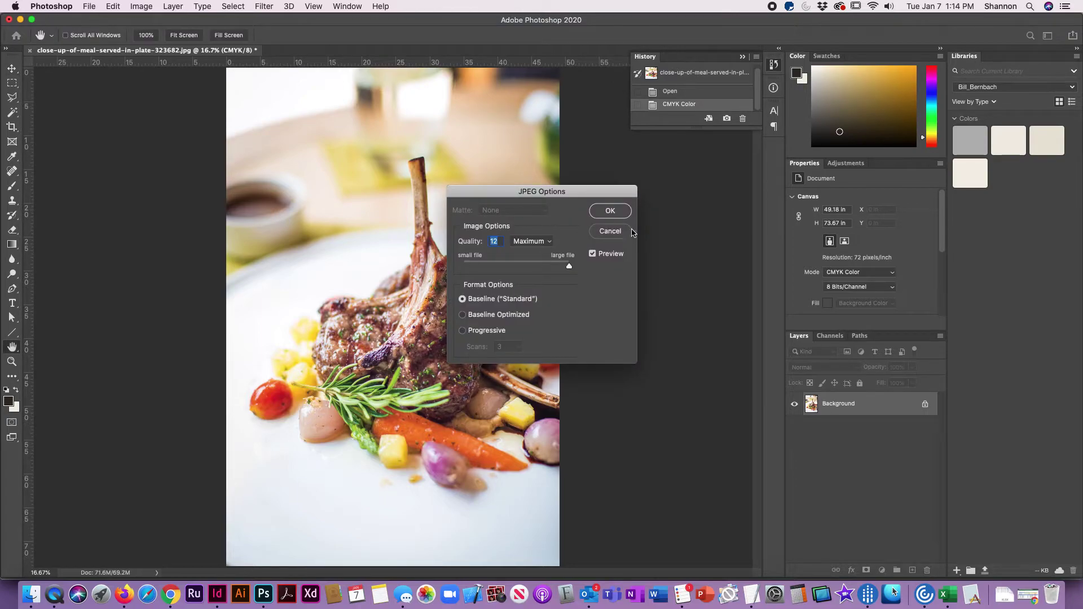
{"action": "left_click", "coordinate": [611, 210]}
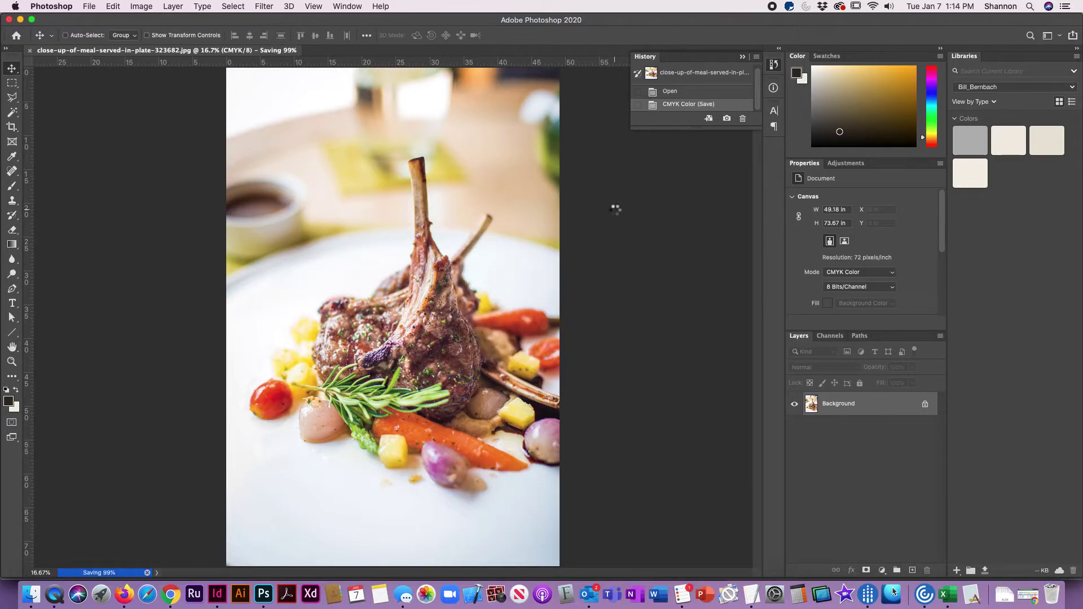
- Back in InDesign, confirm both close-up photo placements now show CMYK with status OK
{"action": "key", "text": "super+Tab"}
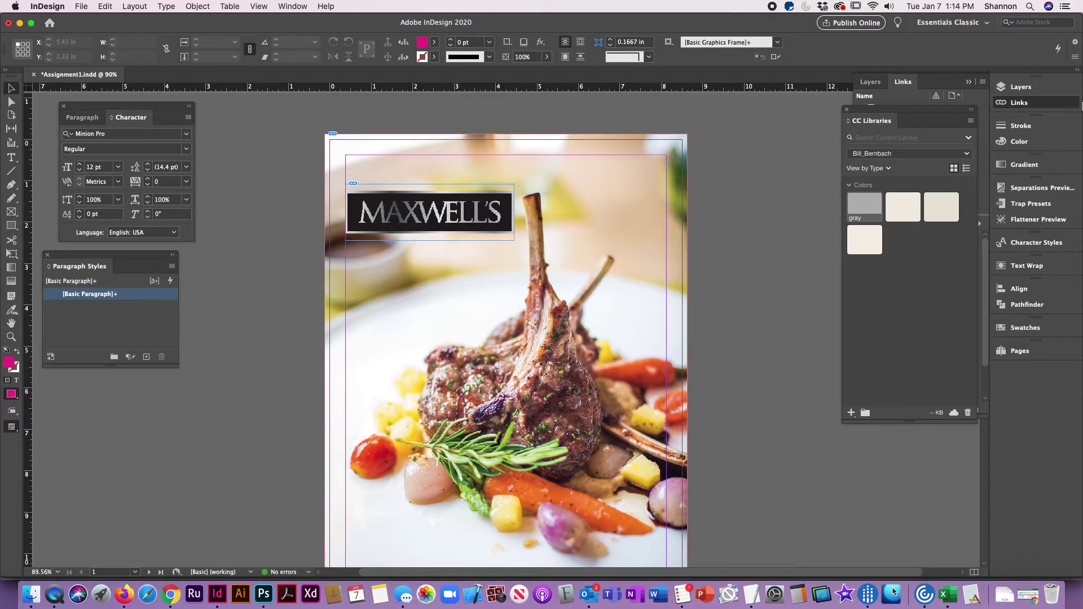
{"action": "left_click", "coordinate": [909, 83]}
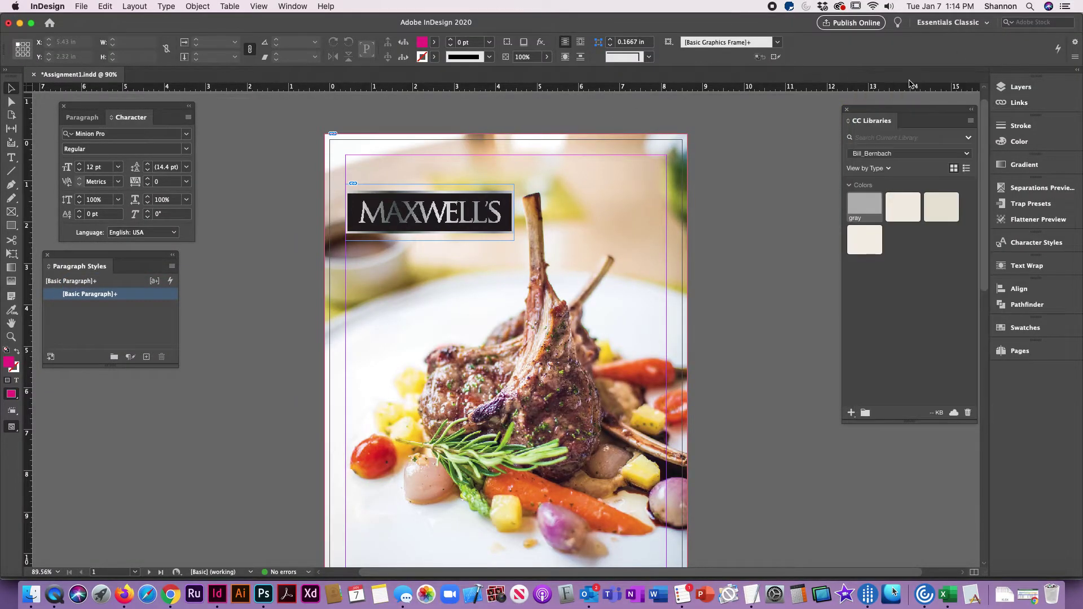
{"action": "left_click", "coordinate": [1014, 102]}
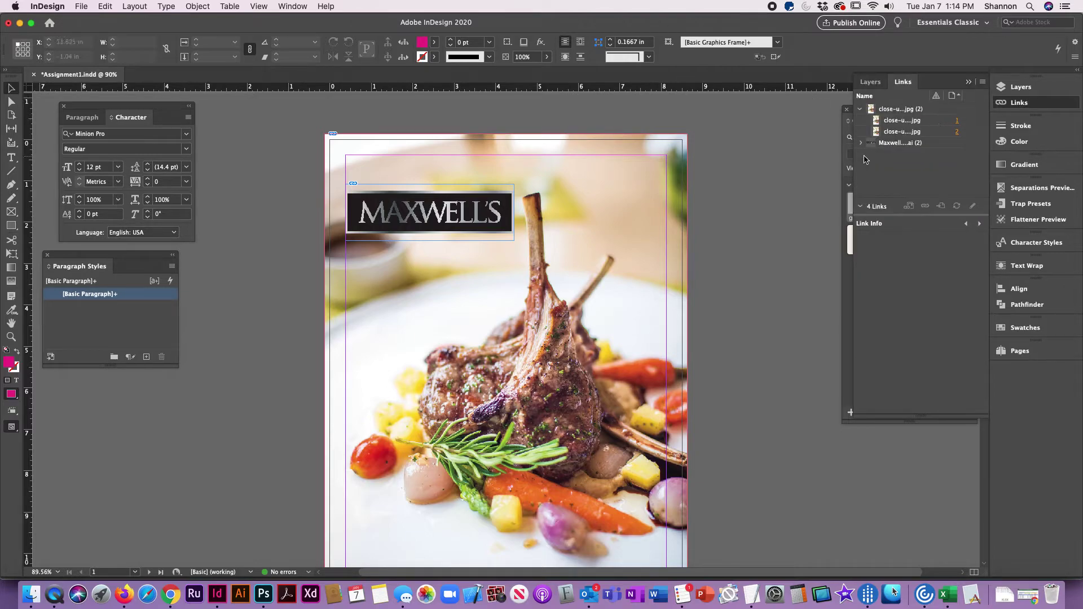
{"action": "left_click", "coordinate": [908, 121]}
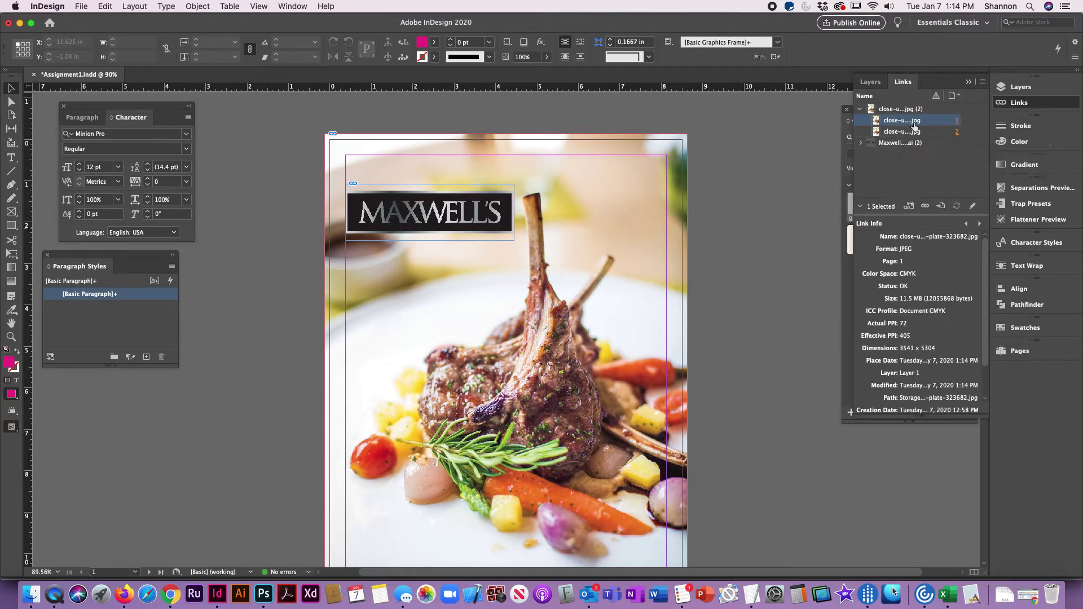
{"action": "left_click", "coordinate": [900, 133]}
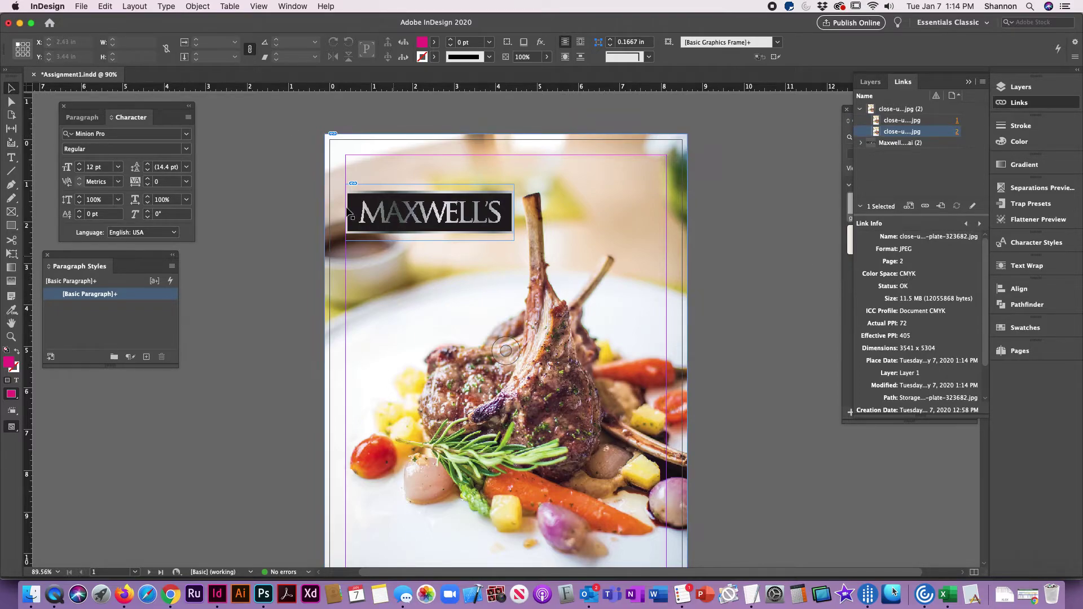
- Review the Package dialog's Fonts, Links, Colors and Inks, Print Settings and Plug-ins pages, then start packaging
{"action": "left_click", "coordinate": [80, 7]}
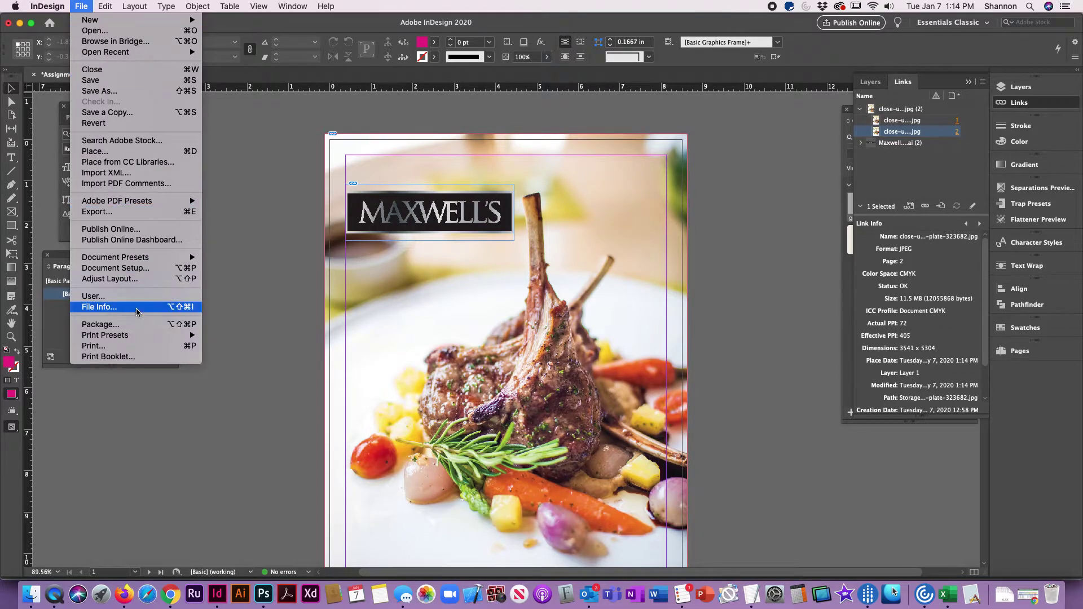
{"action": "left_click", "coordinate": [100, 325]}
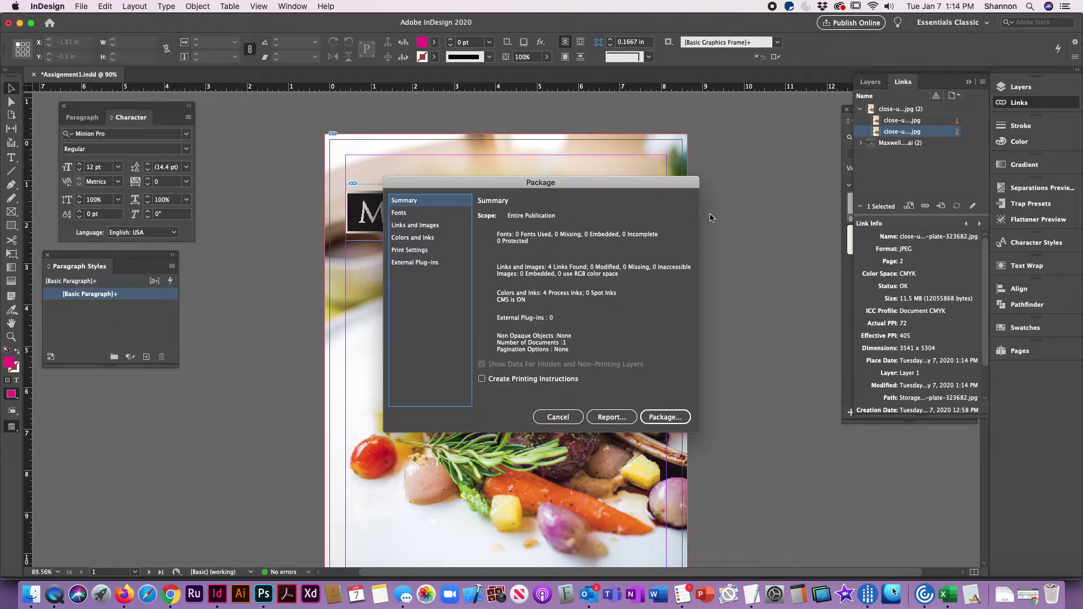
{"action": "left_click", "coordinate": [409, 215]}
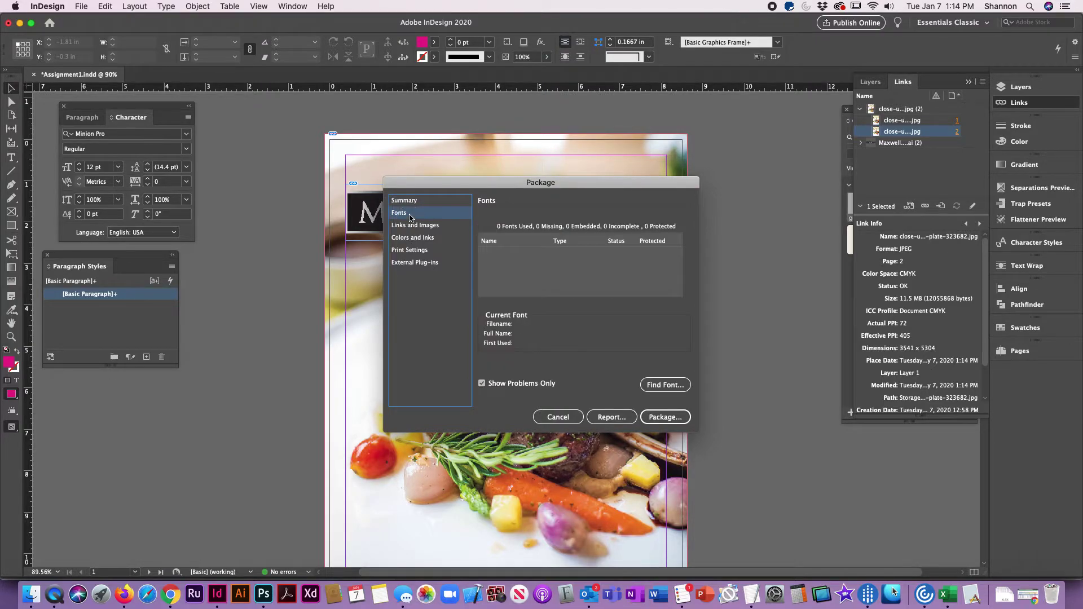
{"action": "left_click", "coordinate": [415, 227]}
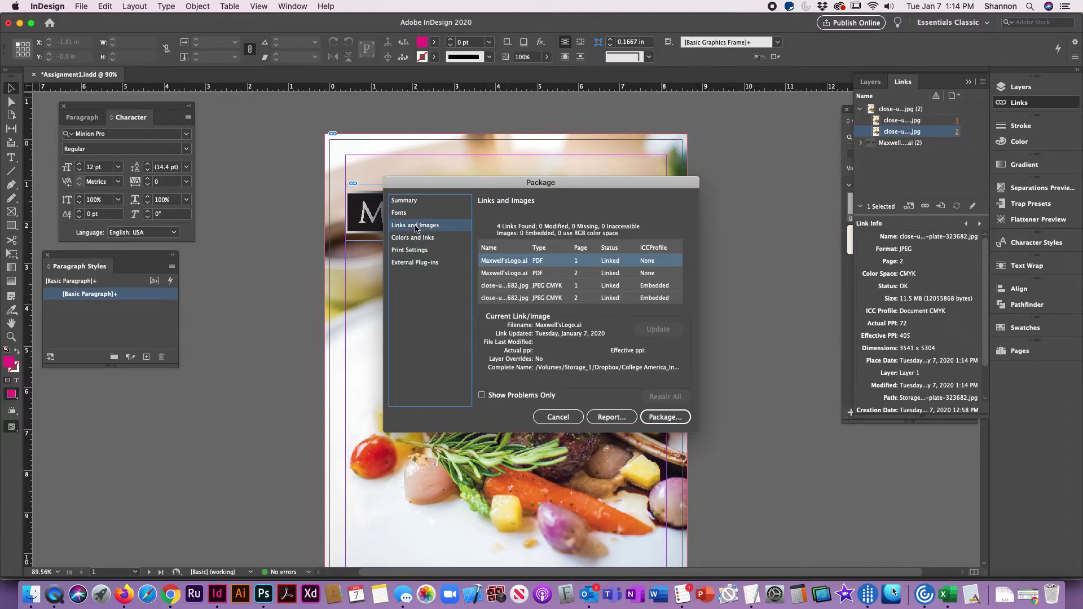
{"action": "left_click", "coordinate": [435, 237]}
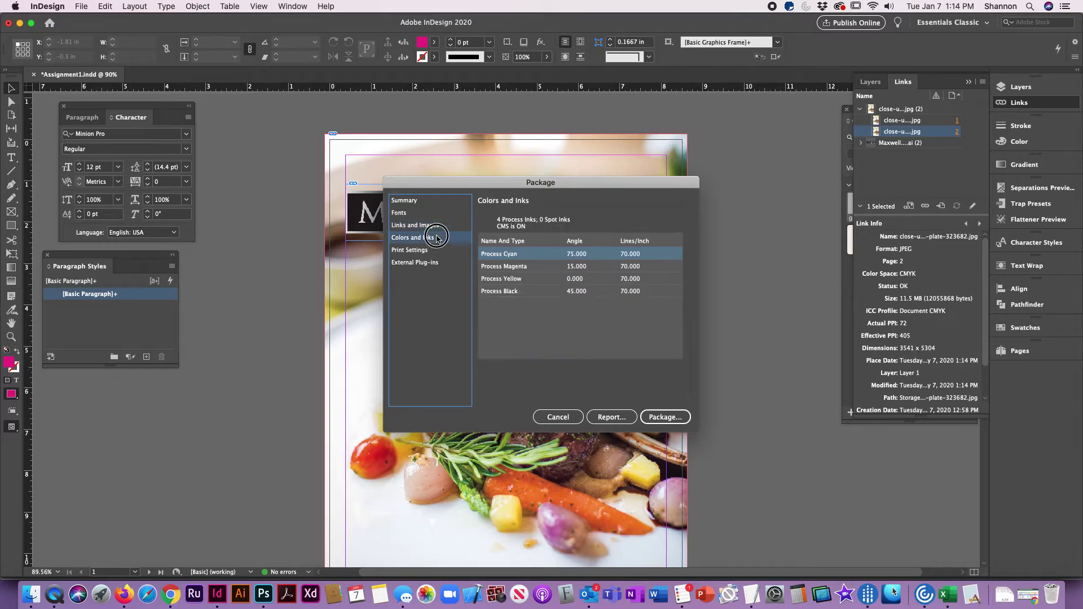
{"action": "left_click", "coordinate": [429, 250]}
{"action": "left_click", "coordinate": [422, 264]}
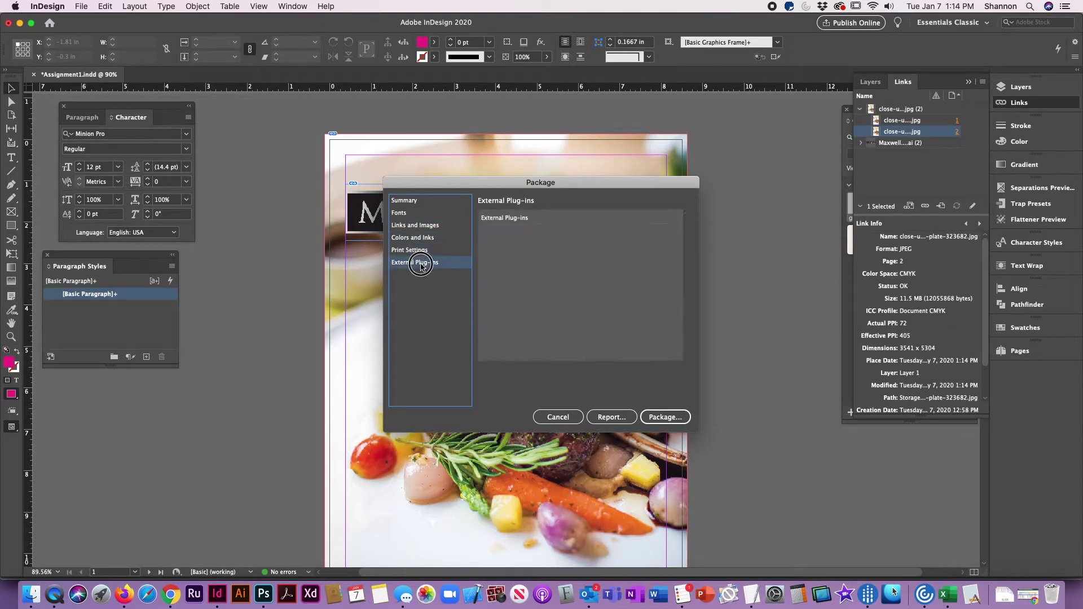
{"action": "left_click", "coordinate": [679, 420]}
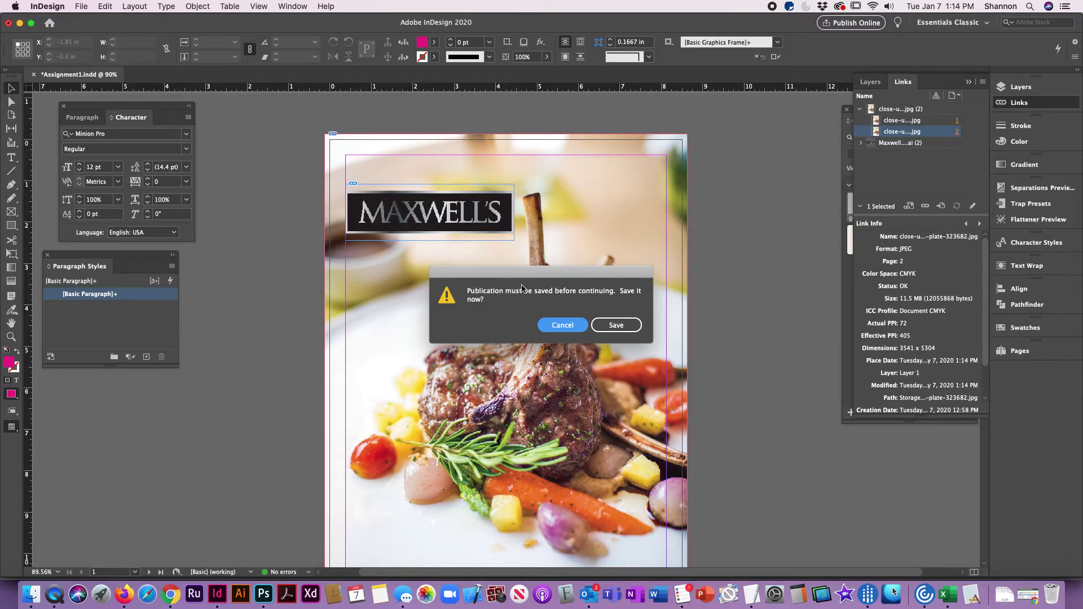
- Save the publication and name the package folder after the student inside the Assignment folder
{"action": "left_click", "coordinate": [614, 325]}
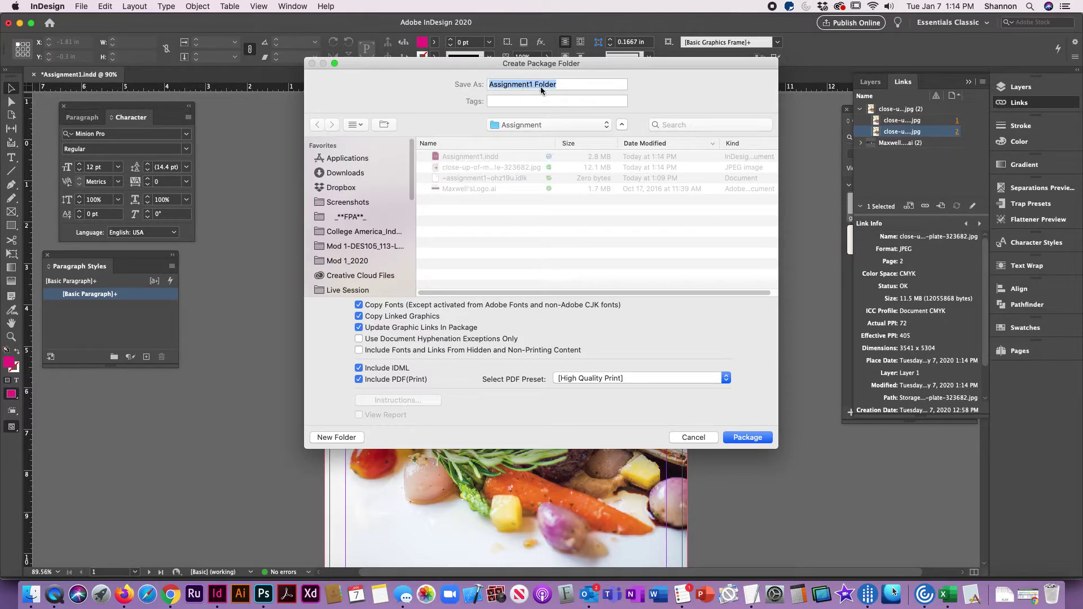
{"action": "left_click", "coordinate": [533, 126]}
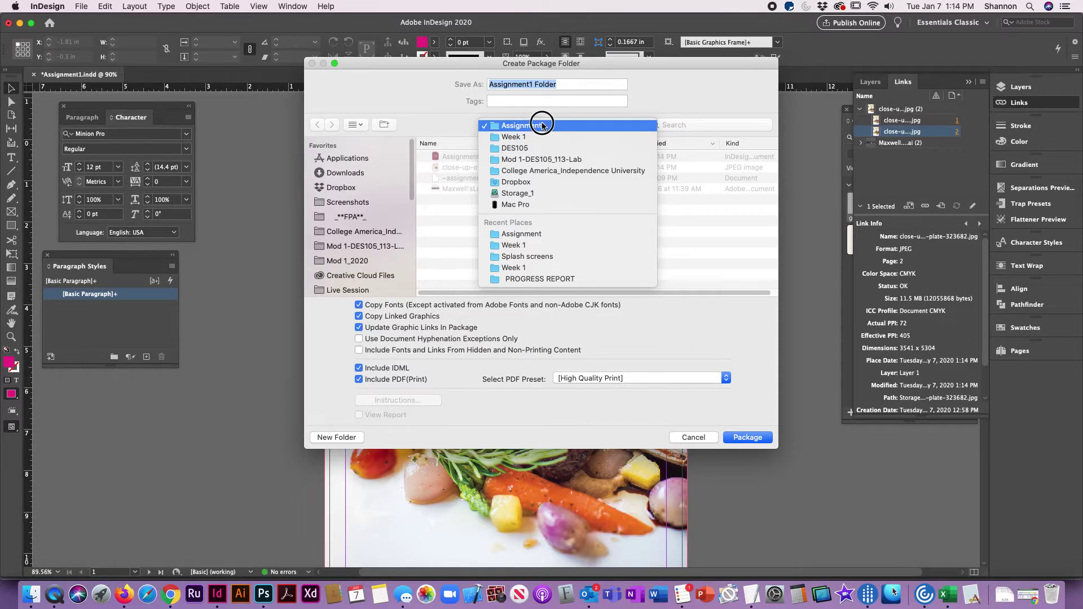
{"action": "left_click", "coordinate": [534, 125]}
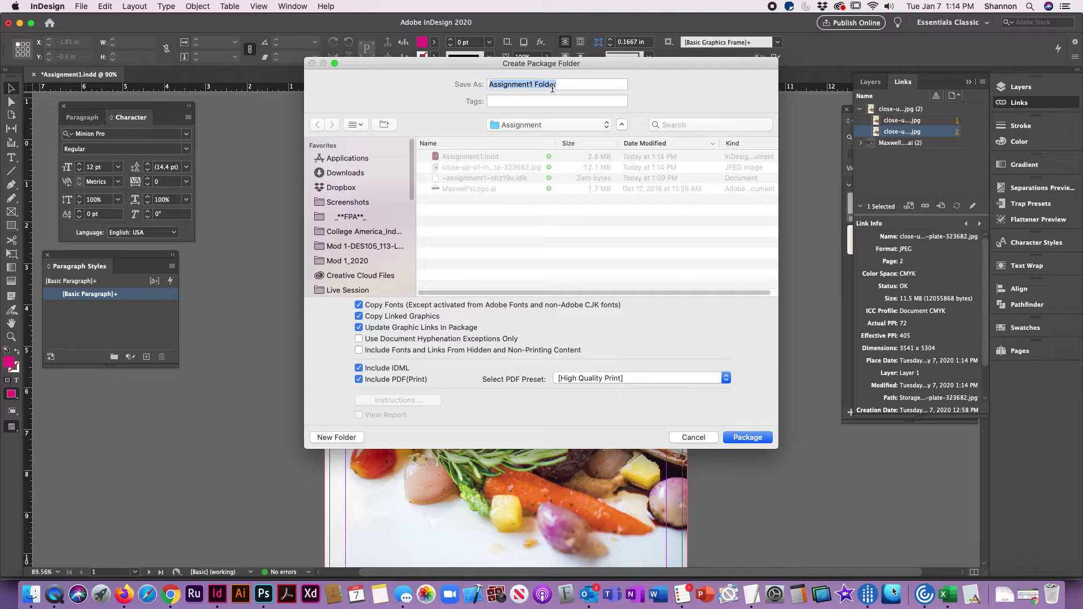
{"action": "type", "text": "S"}
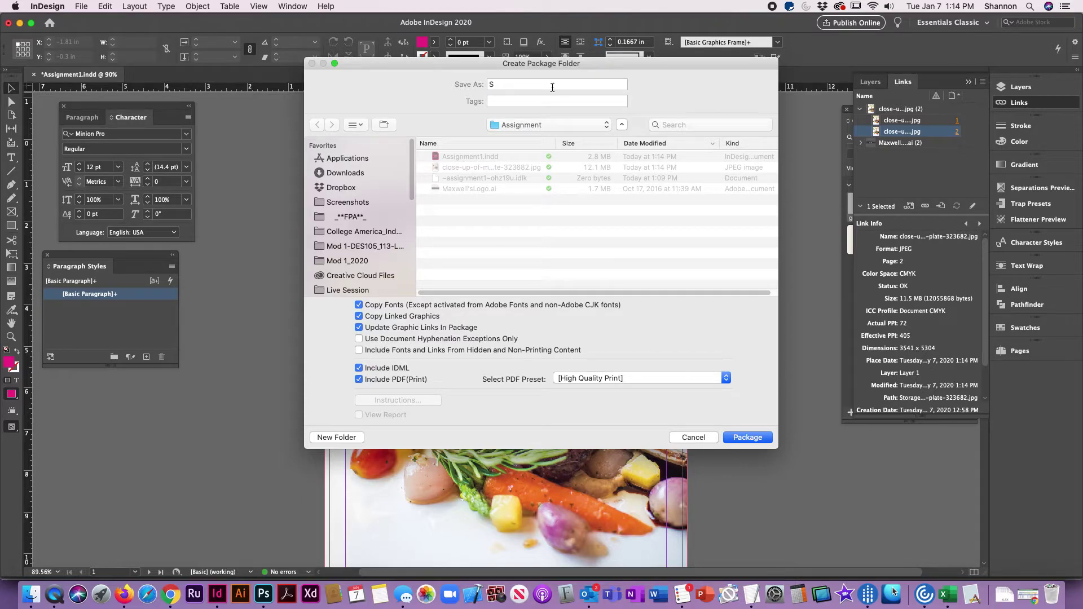
{"action": "type", "text": "C"}
{"action": "key", "text": "BackSpace"}
{"action": "type", "text": "McNamara"}
- Package the cover using the Crops and Bleed Marks PDF preset
{"action": "left_click", "coordinate": [584, 378]}
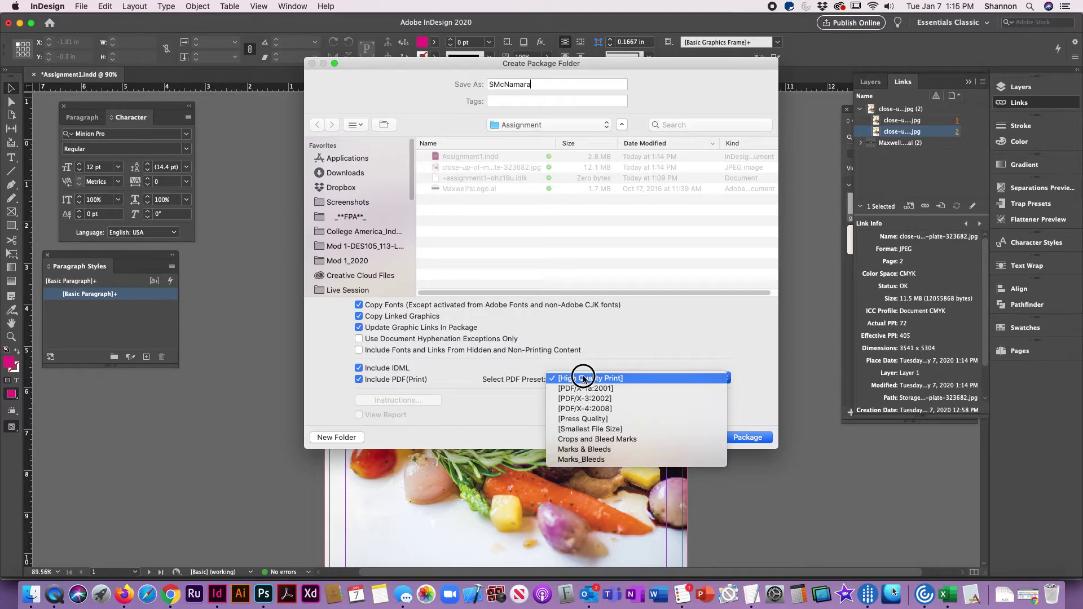
{"action": "left_click", "coordinate": [598, 439]}
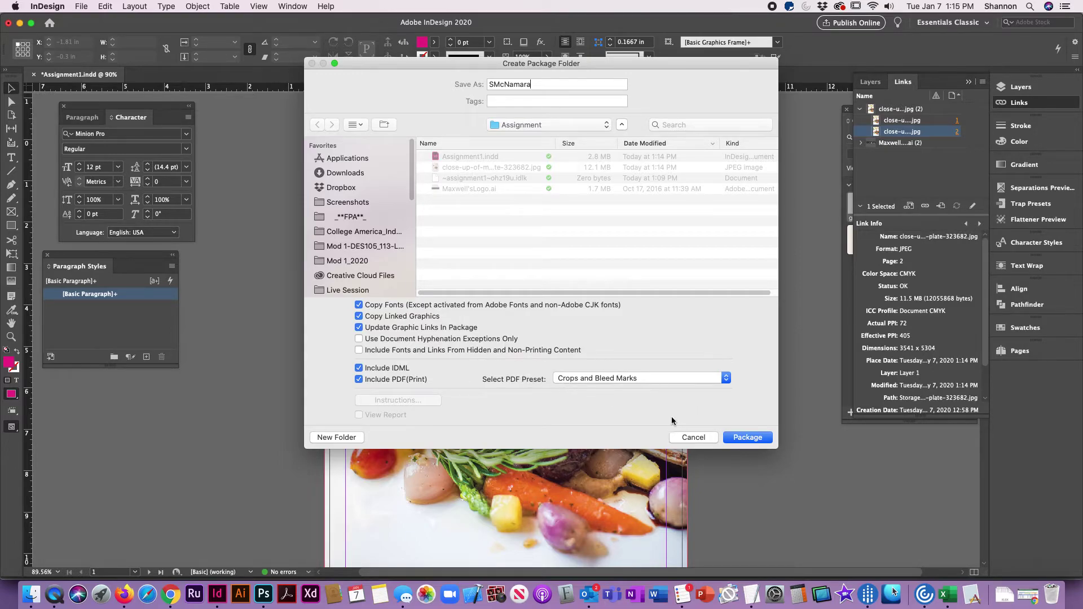
{"action": "left_click", "coordinate": [746, 438]}
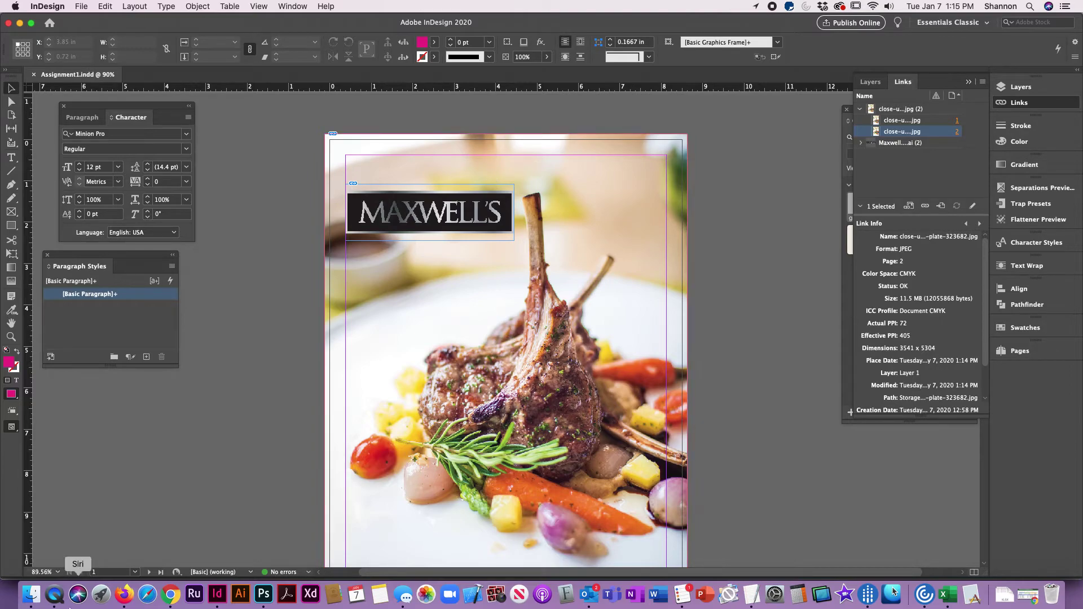
- In Finder, open Assignment and the package folder, checking Assignment1.idml, Assignment1.indd and Assignment1.pdf
{"action": "left_click", "coordinate": [31, 597]}
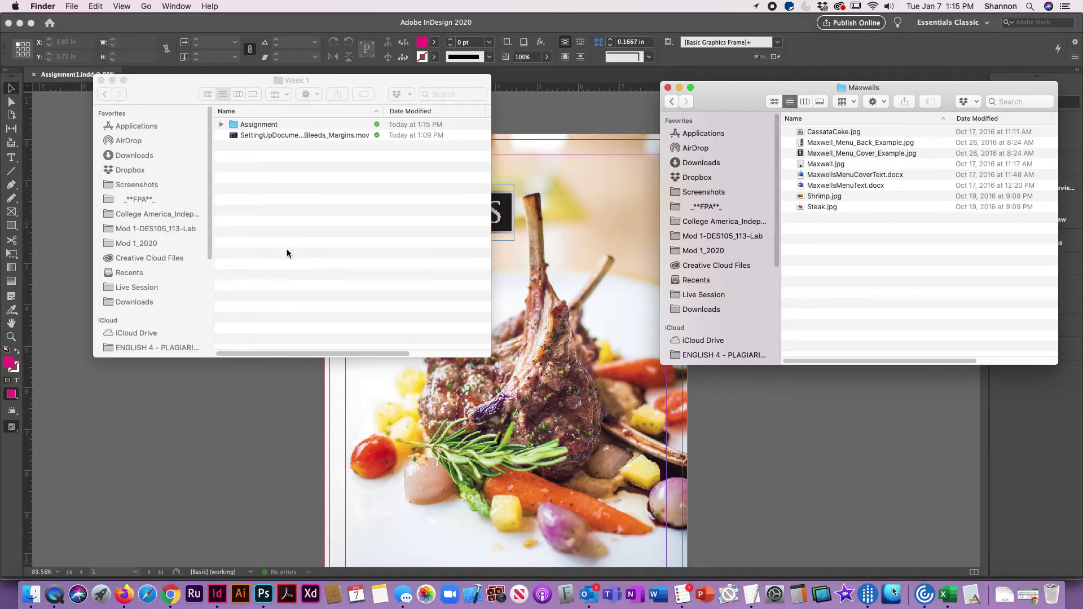
{"action": "left_click", "coordinate": [233, 126]}
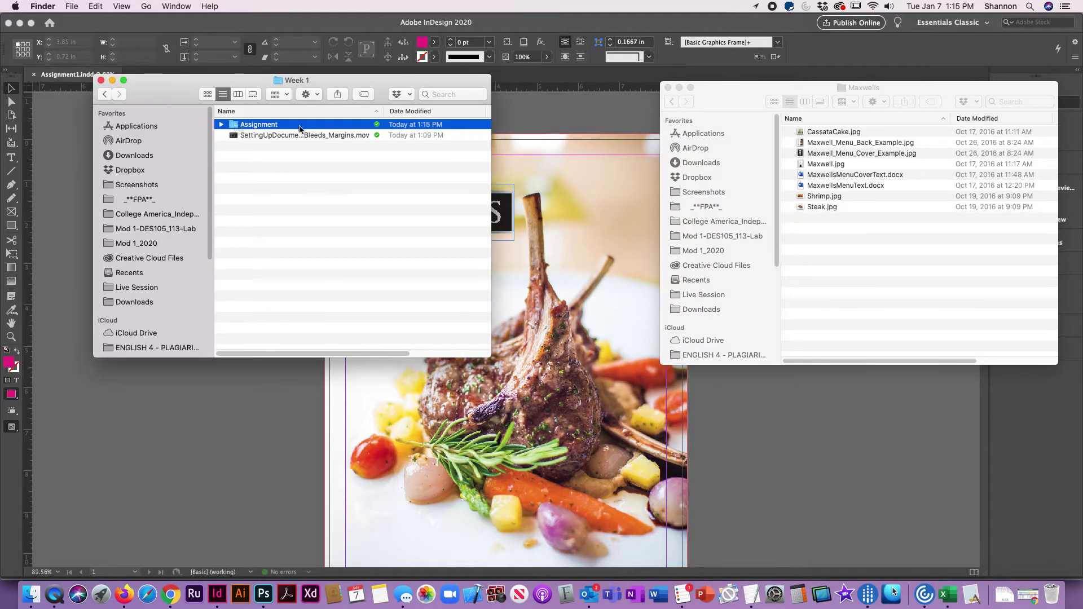
{"action": "double_click", "coordinate": [233, 125]}
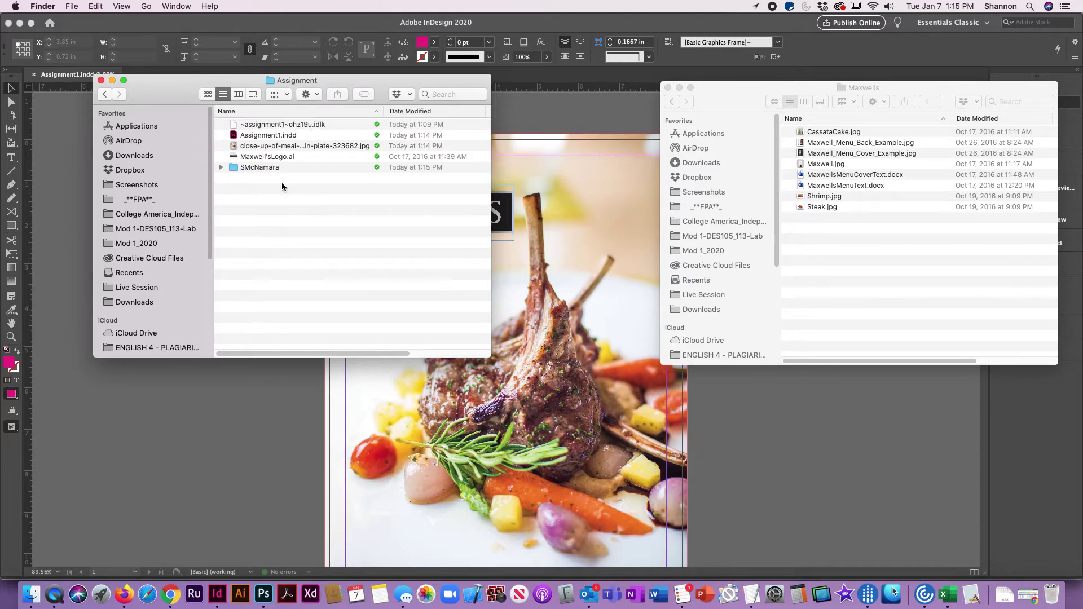
{"action": "left_click", "coordinate": [256, 169]}
{"action": "double_click", "coordinate": [256, 169]}
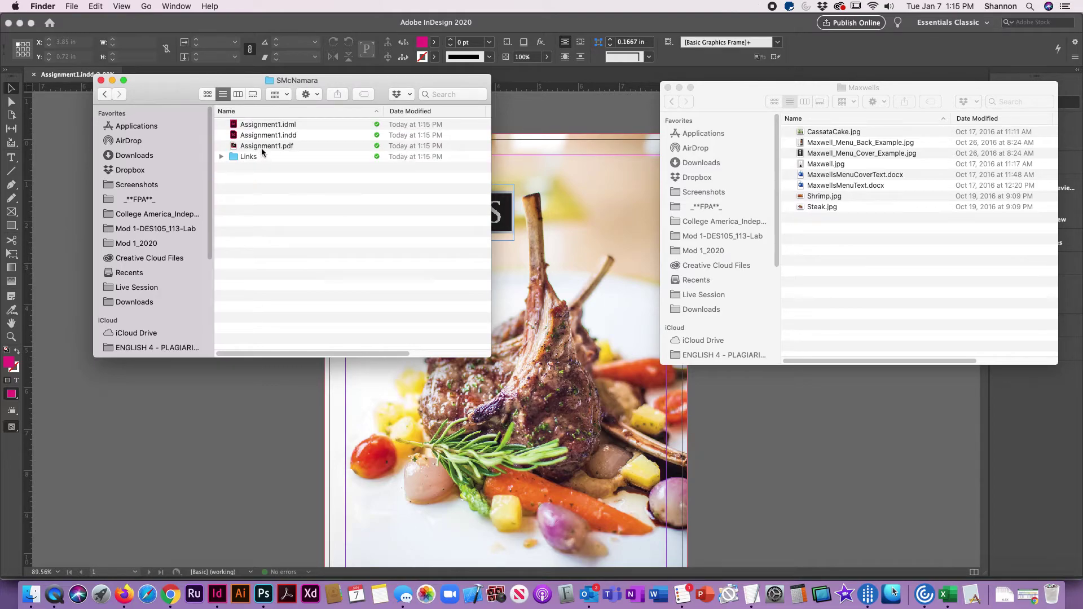
{"action": "left_click", "coordinate": [285, 127]}
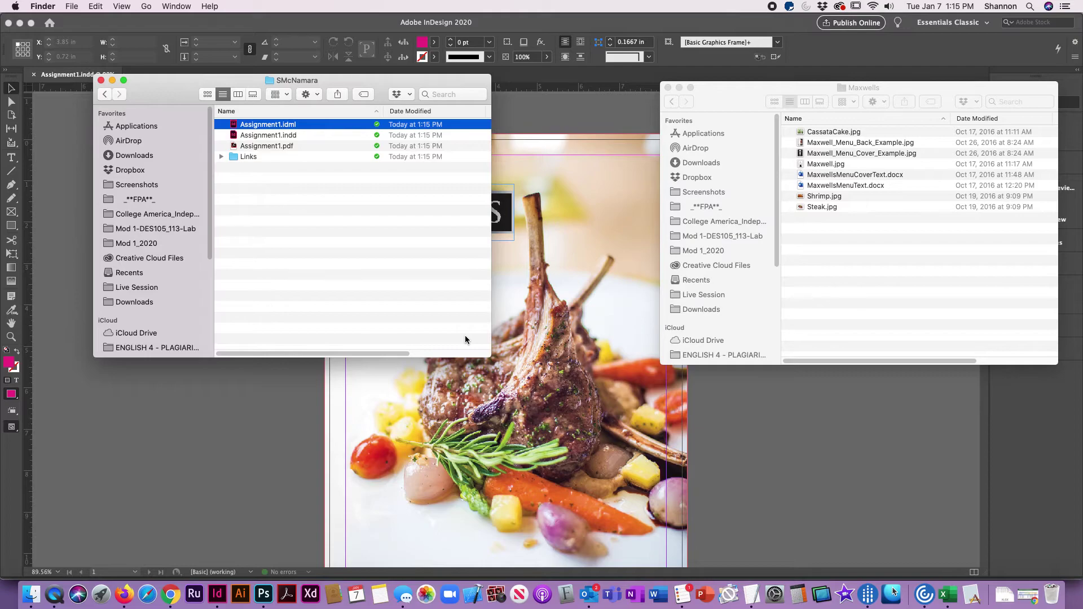
{"action": "key", "text": "Down"}
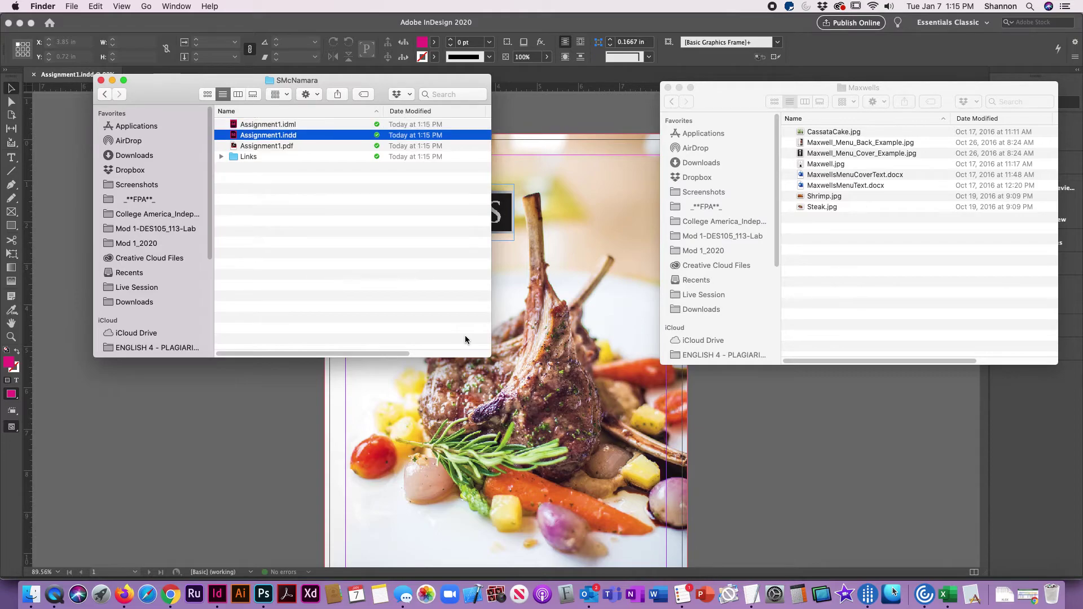
{"action": "left_click", "coordinate": [275, 145]}
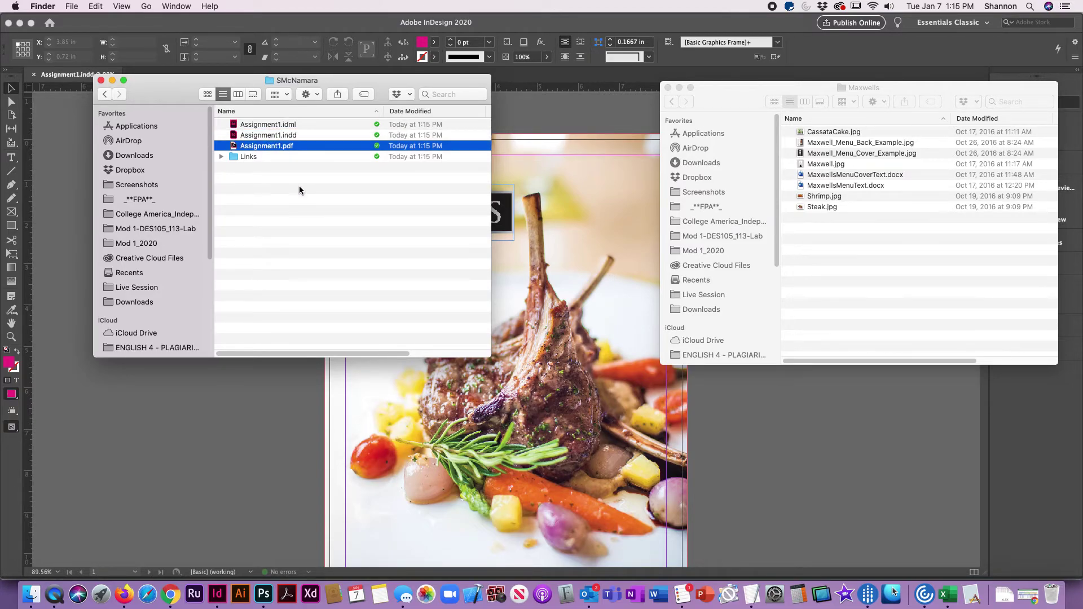
{"action": "key", "text": "space"}
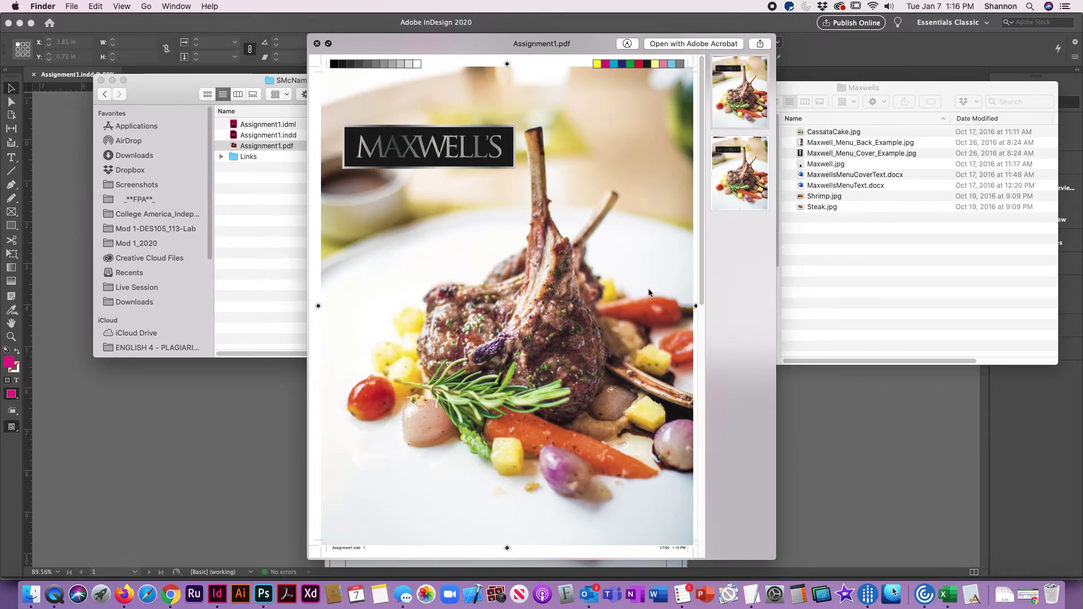
{"action": "left_click", "coordinate": [735, 162]}
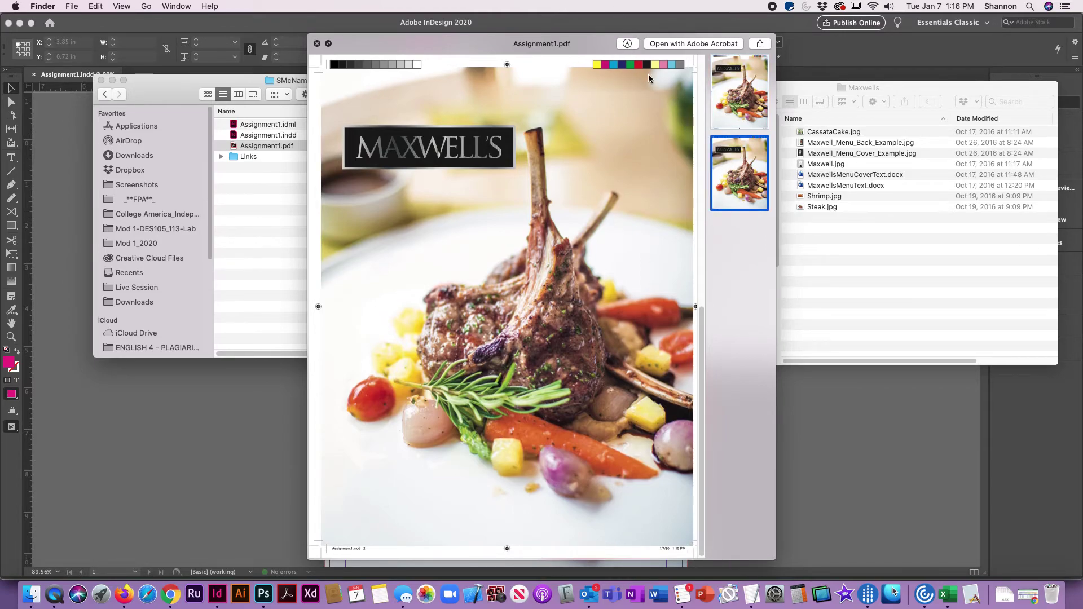
{"action": "left_click", "coordinate": [732, 87]}
{"action": "left_click", "coordinate": [316, 44]}
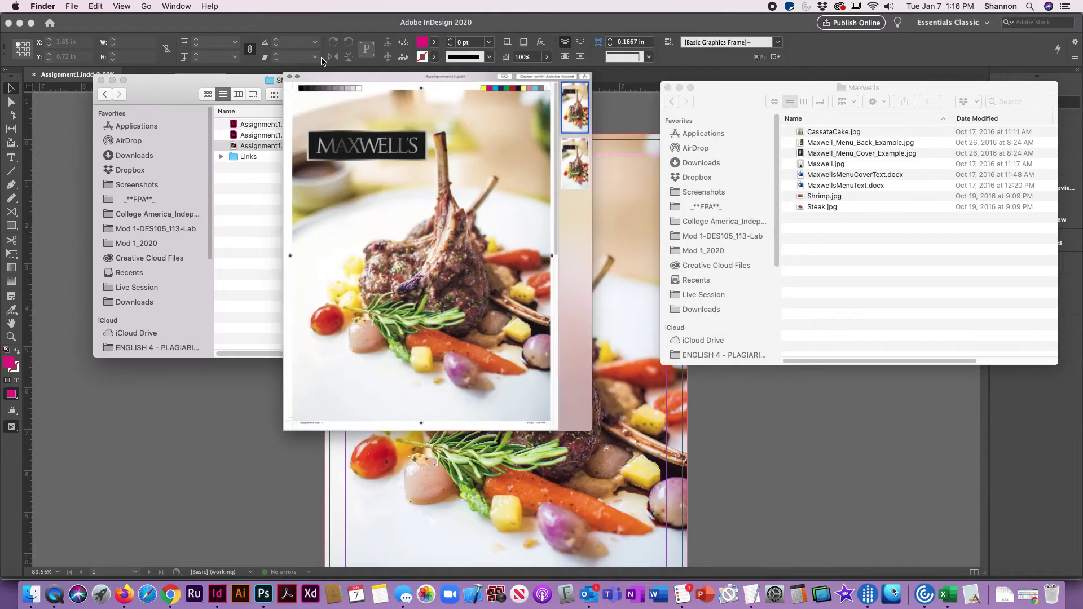
{"action": "left_click", "coordinate": [222, 157]}
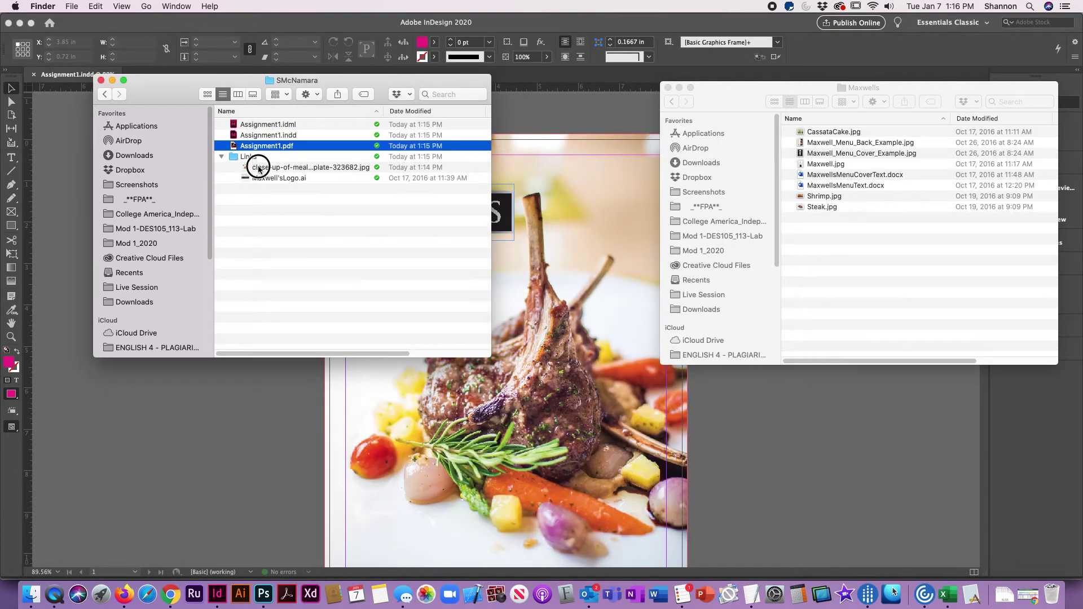
{"action": "left_click", "coordinate": [259, 167]}
{"action": "left_click", "coordinate": [258, 178]}
{"action": "left_click", "coordinate": [222, 156]}
{"action": "left_click", "coordinate": [242, 189]}
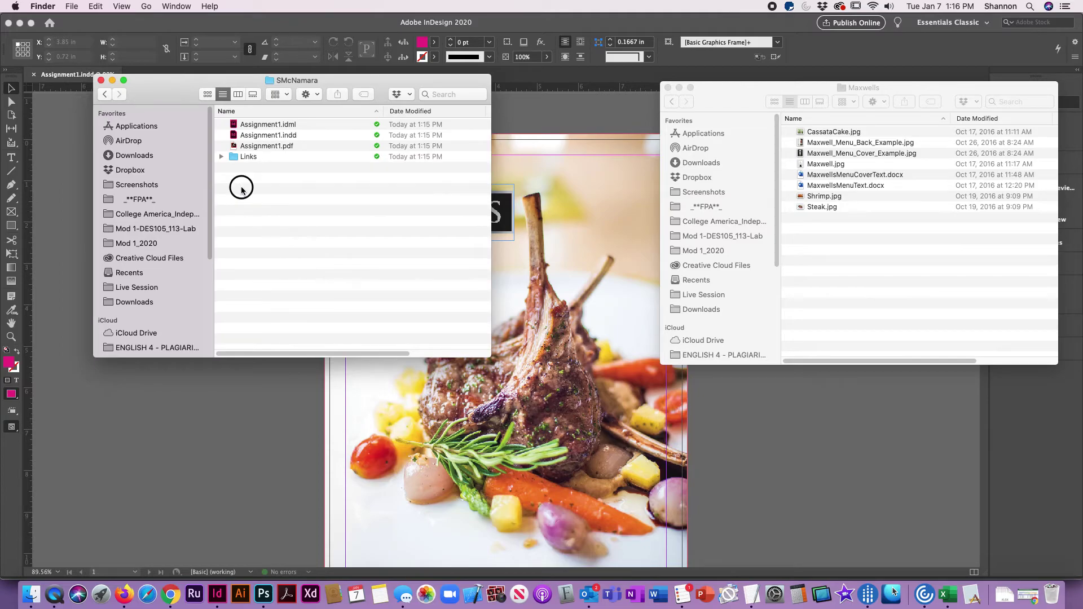
- Go up to the Assignment folder and compress the package folder into a zip
{"action": "left_click", "coordinate": [303, 82], "text": "super"}
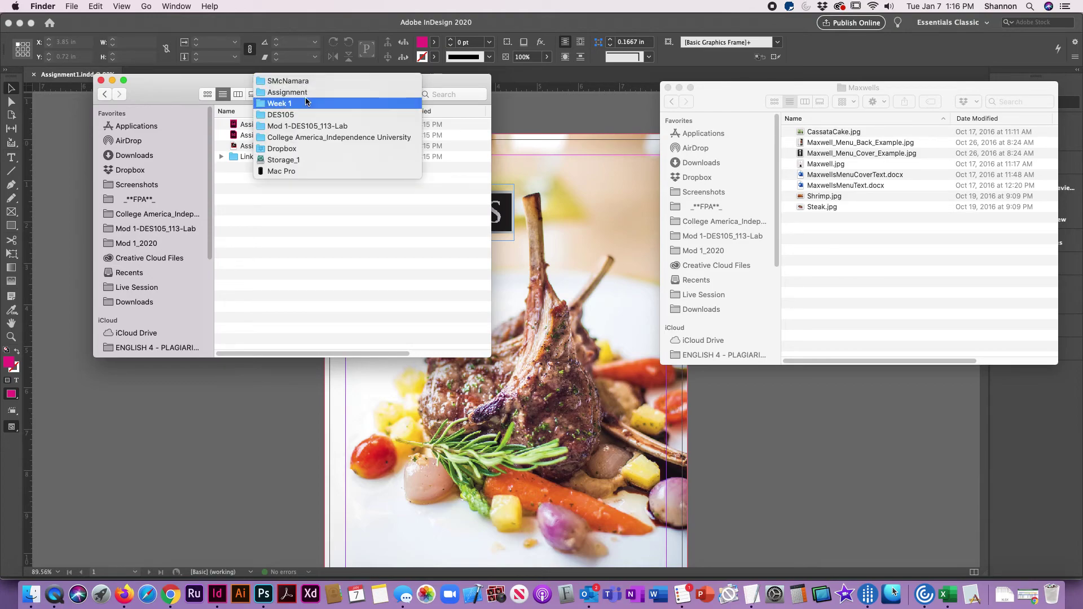
{"action": "left_click", "coordinate": [306, 96]}
{"action": "left_click", "coordinate": [247, 167]}
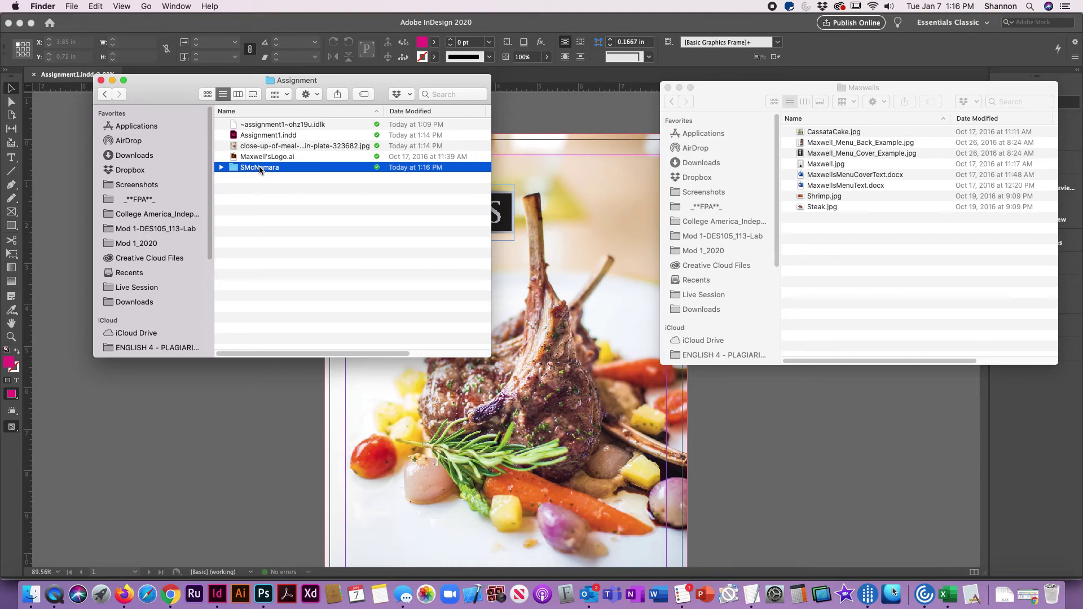
{"action": "right_click", "coordinate": [259, 168]}
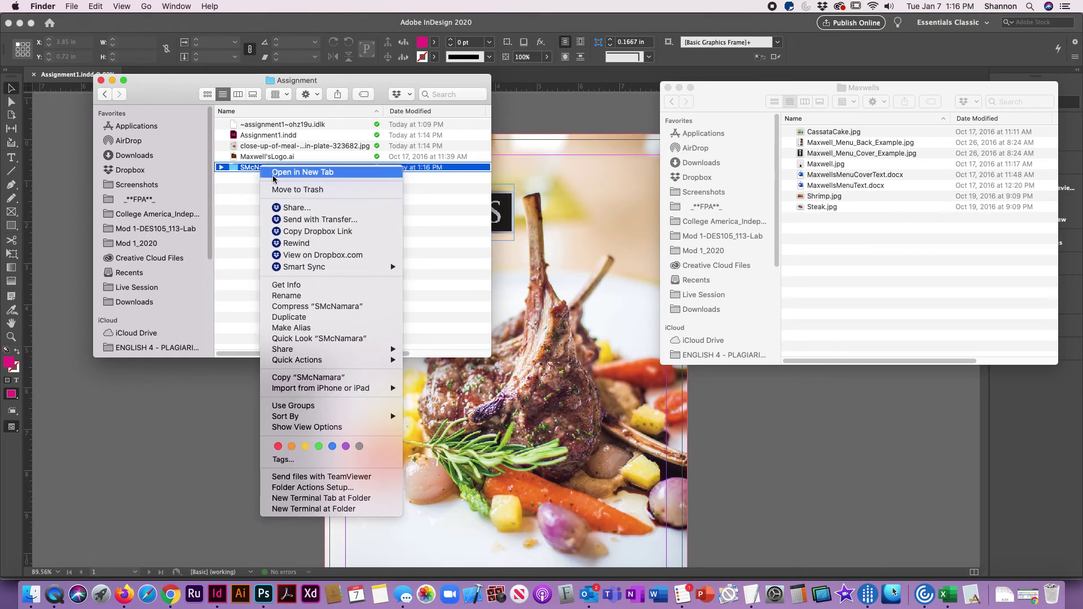
{"action": "left_click", "coordinate": [306, 307]}
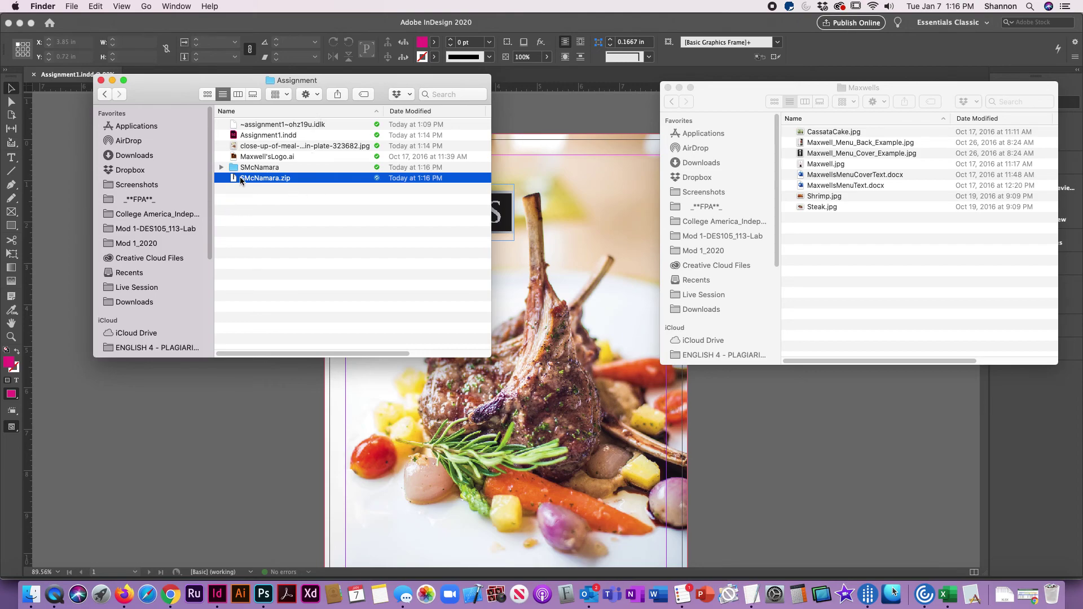
- Verify the new zip archive and check Assignment1.indd inside the package folder
{"action": "key", "text": "Up"}
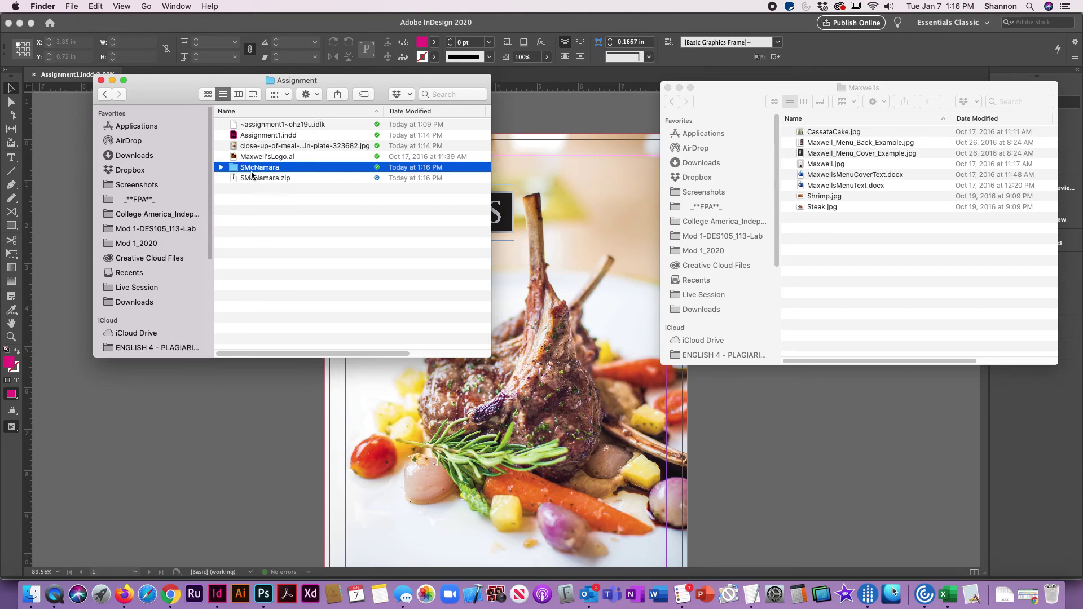
{"action": "left_click", "coordinate": [253, 179]}
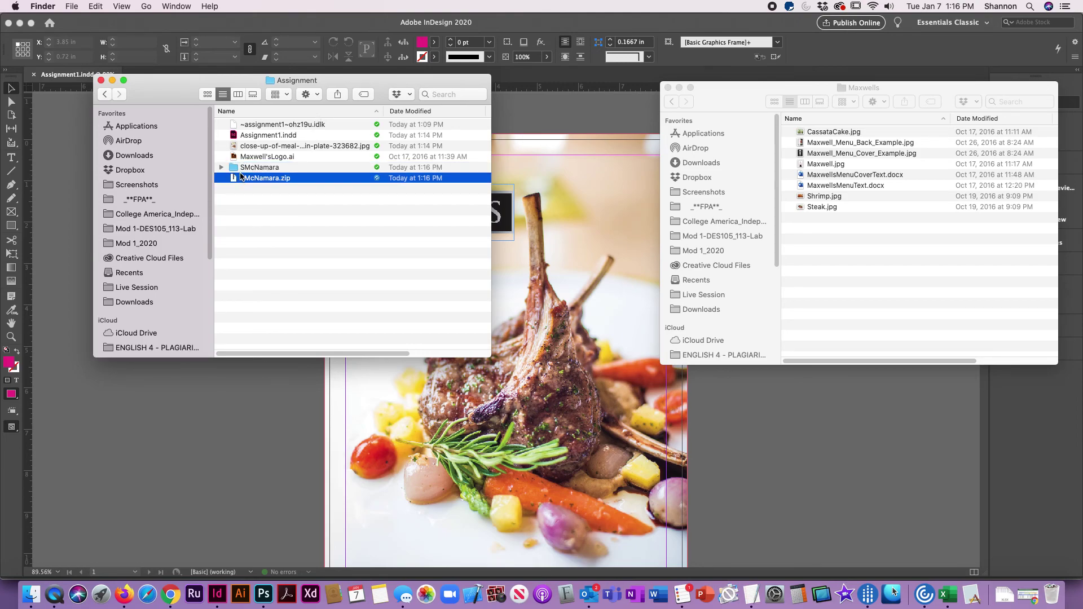
{"action": "left_click", "coordinate": [270, 169]}
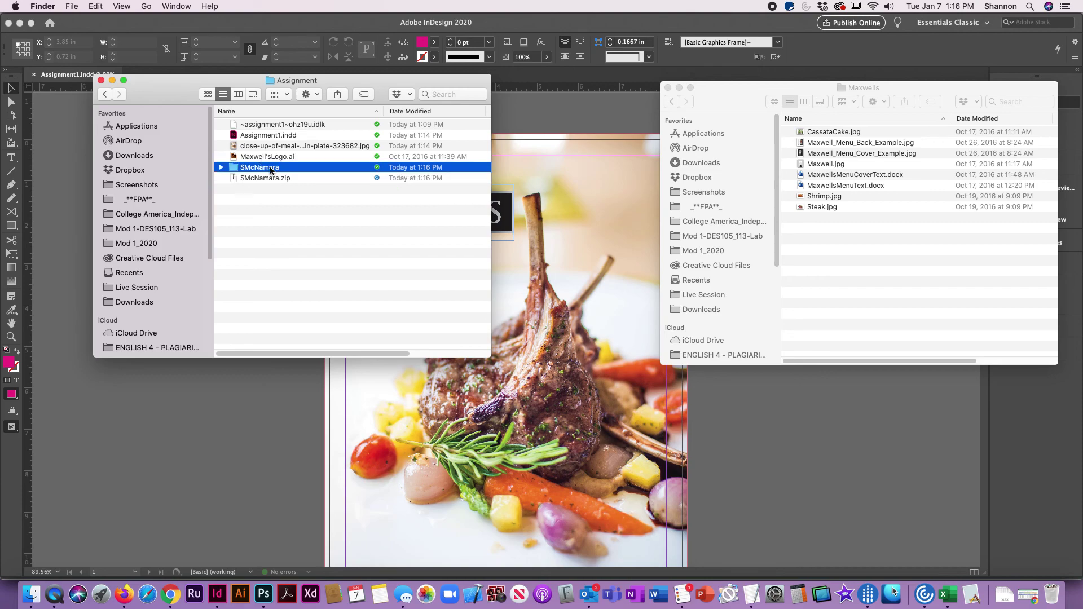
{"action": "left_click", "coordinate": [221, 168]}
{"action": "left_click", "coordinate": [289, 190]}
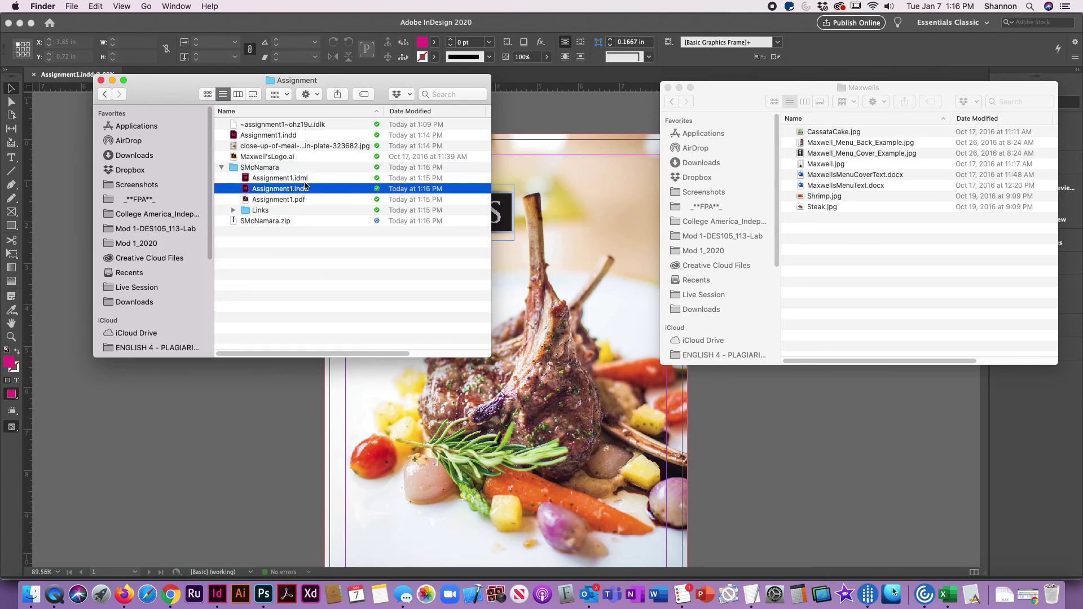
{"action": "left_click", "coordinate": [221, 166]}
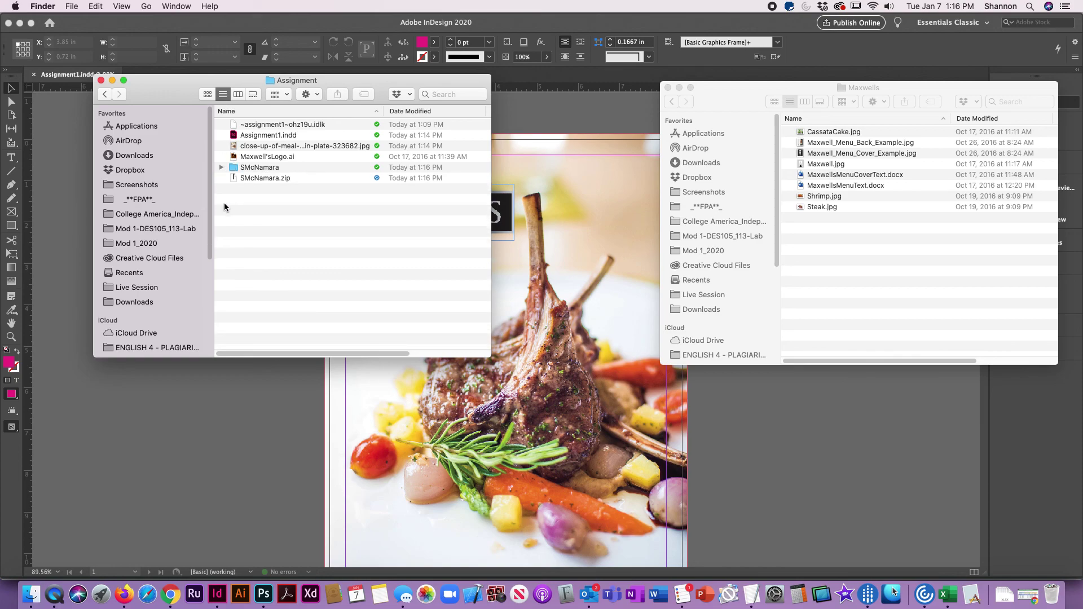